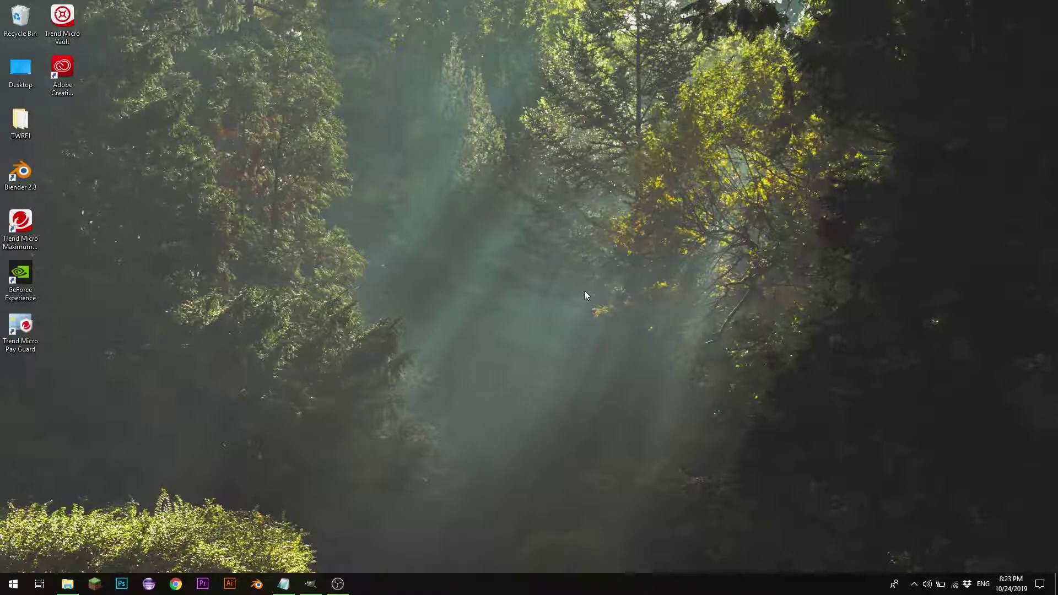
From %appdata%, open .minecraft > resourcepacks > 1.13 Resourcepack > assets > minecraft > textures.
key("super+r")
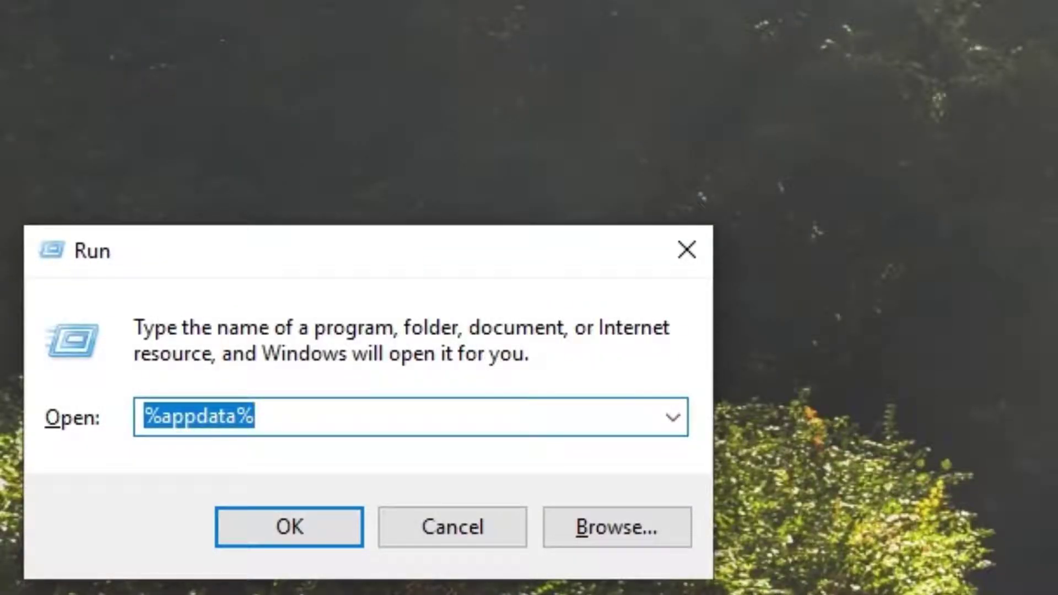
key("Return")
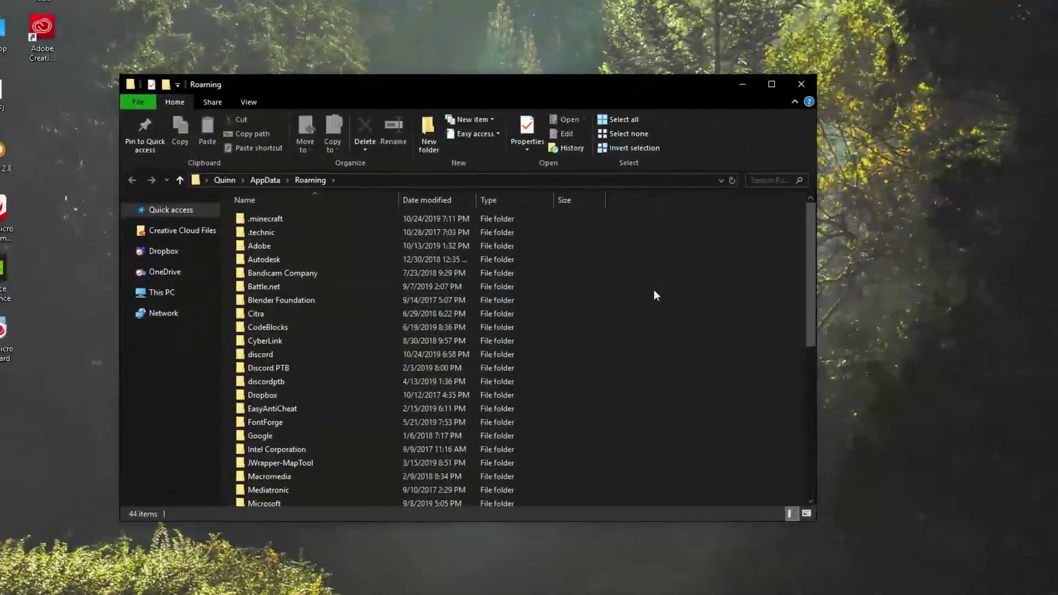
double_click(362, 220)
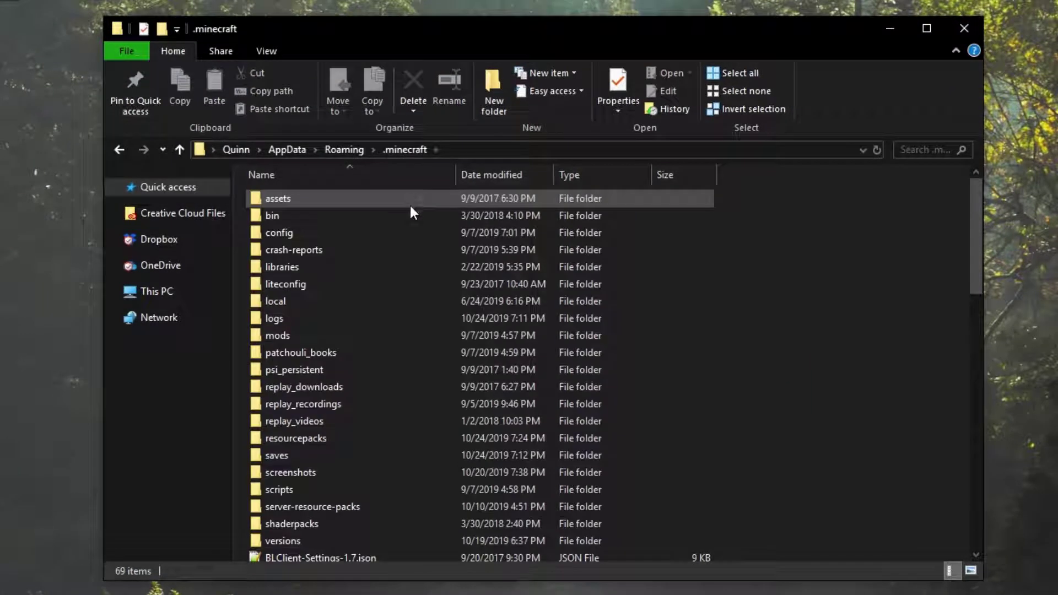
scroll(410, 303, "down", 2)
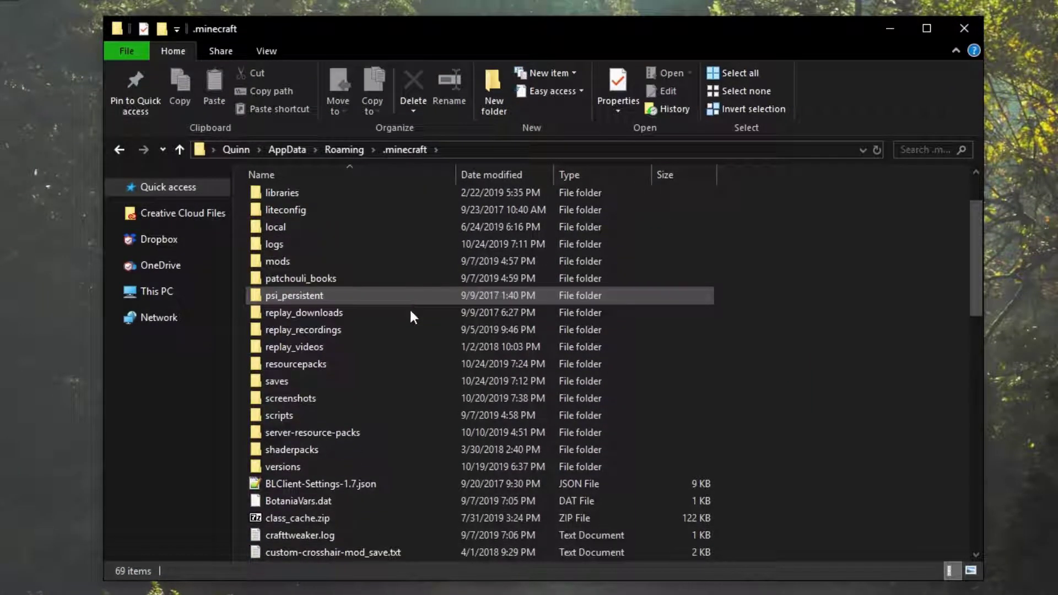
double_click(371, 365)
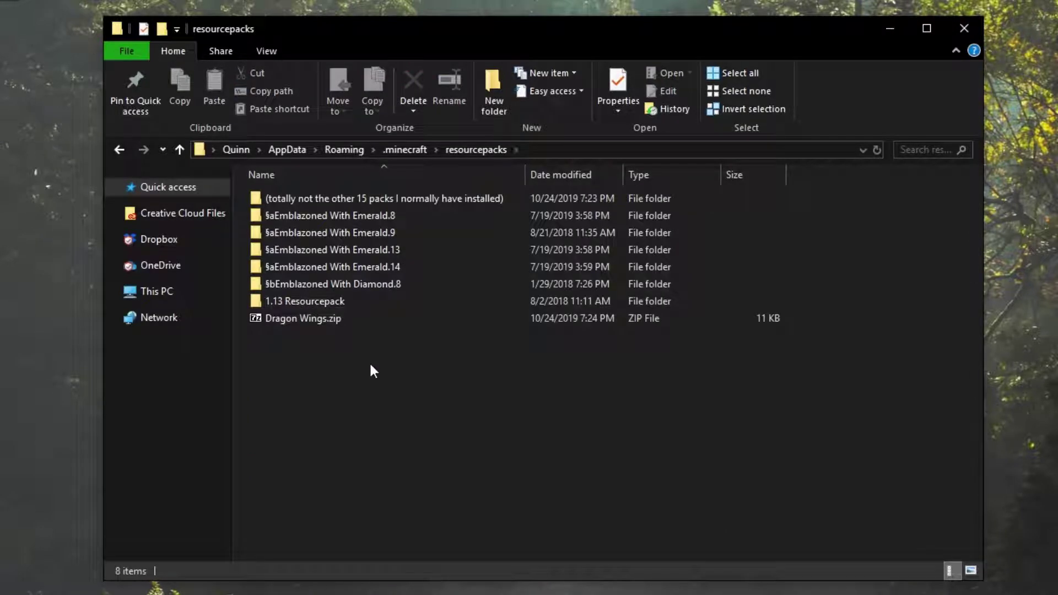
double_click(372, 305)
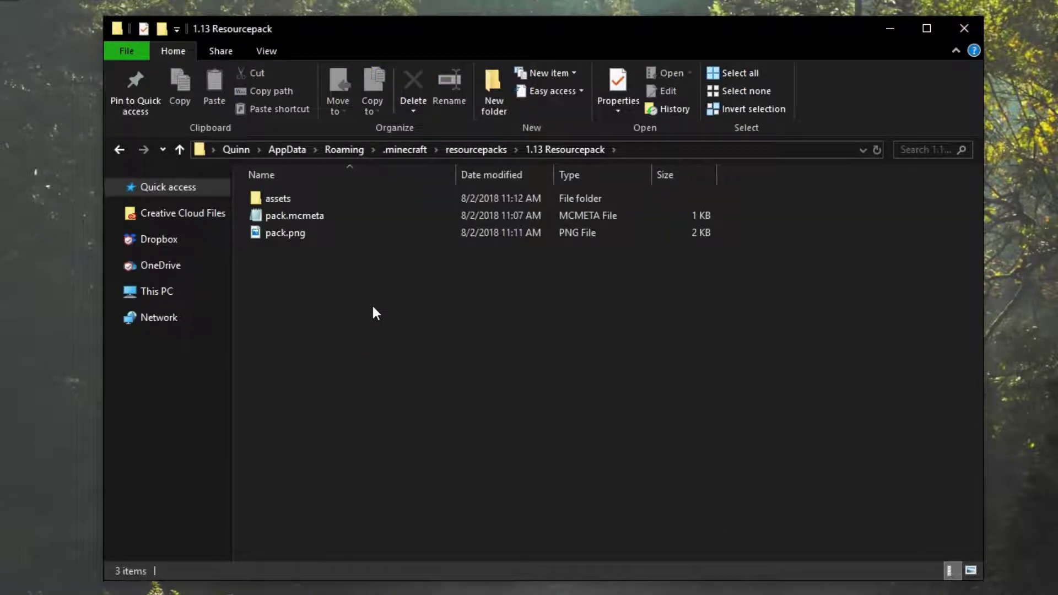
double_click(409, 199)
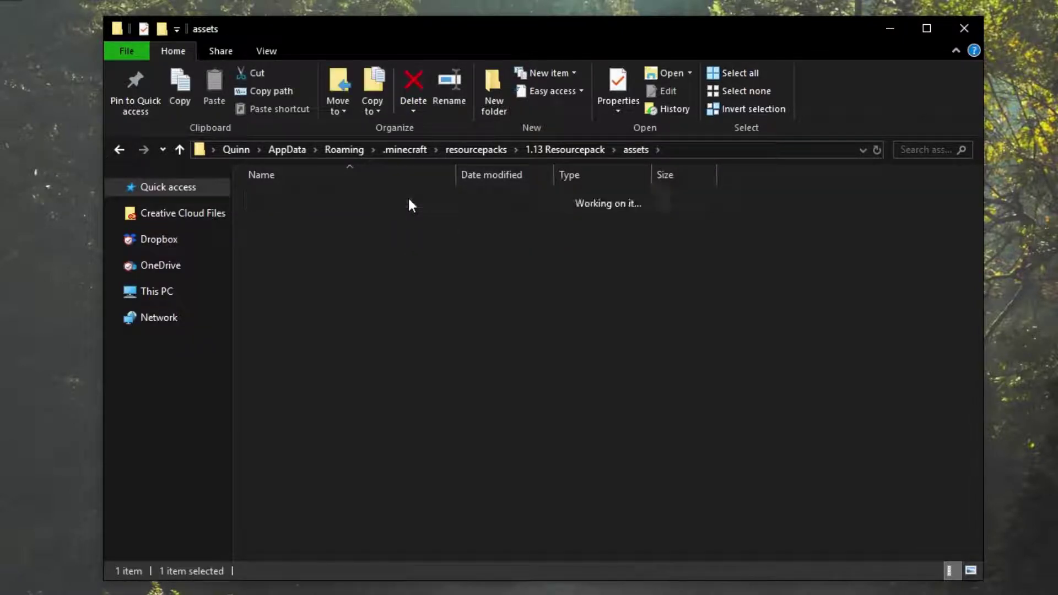
double_click(408, 198)
double_click(375, 301)
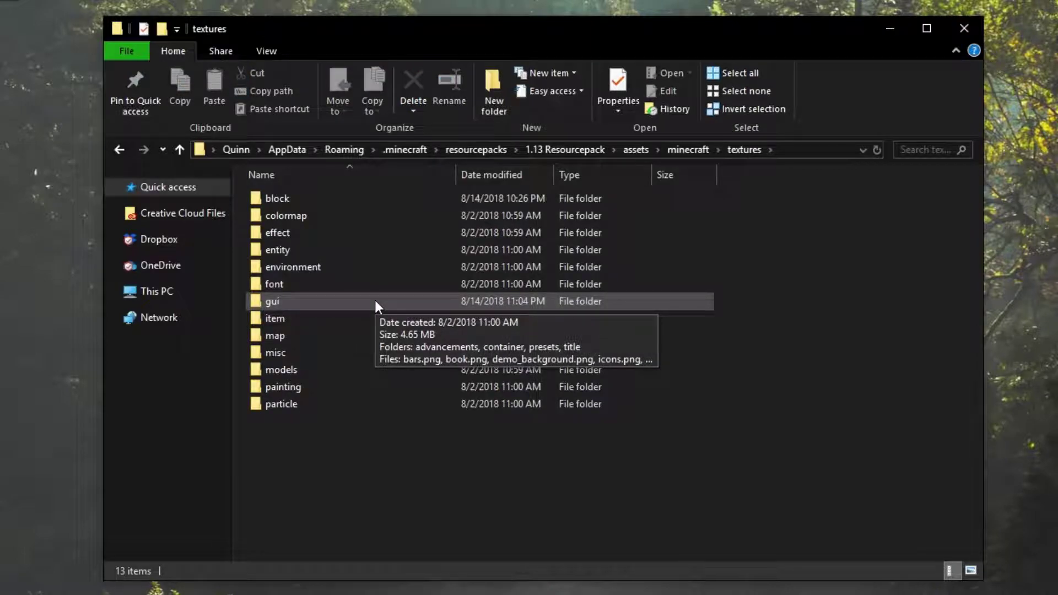
Select all thirteen texture folders, then only the particle folder, and cast the fishing line.
left_click_drag(270, 437, 383, 197)
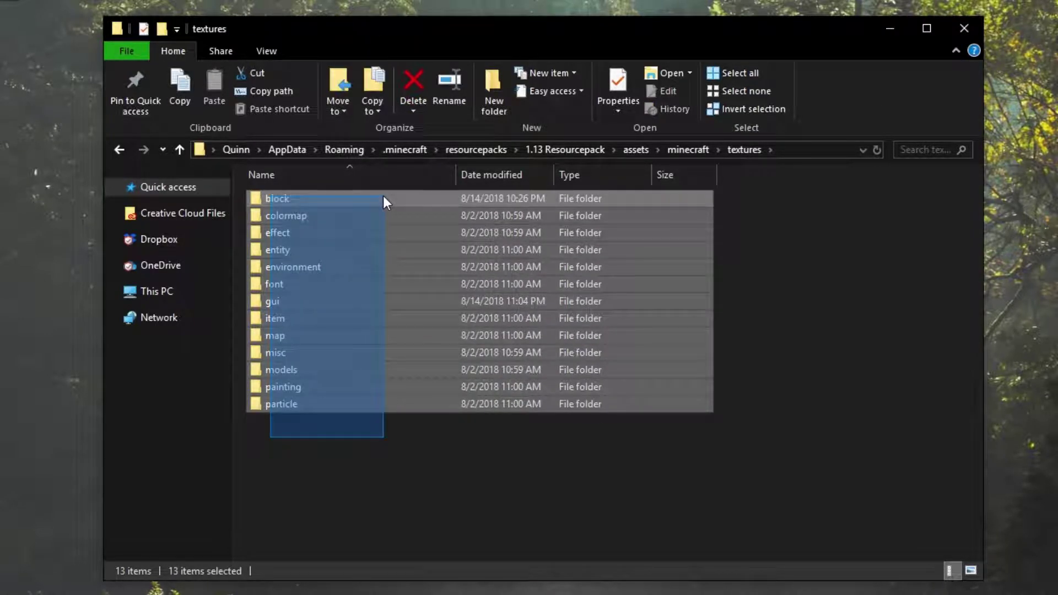
left_click(316, 417)
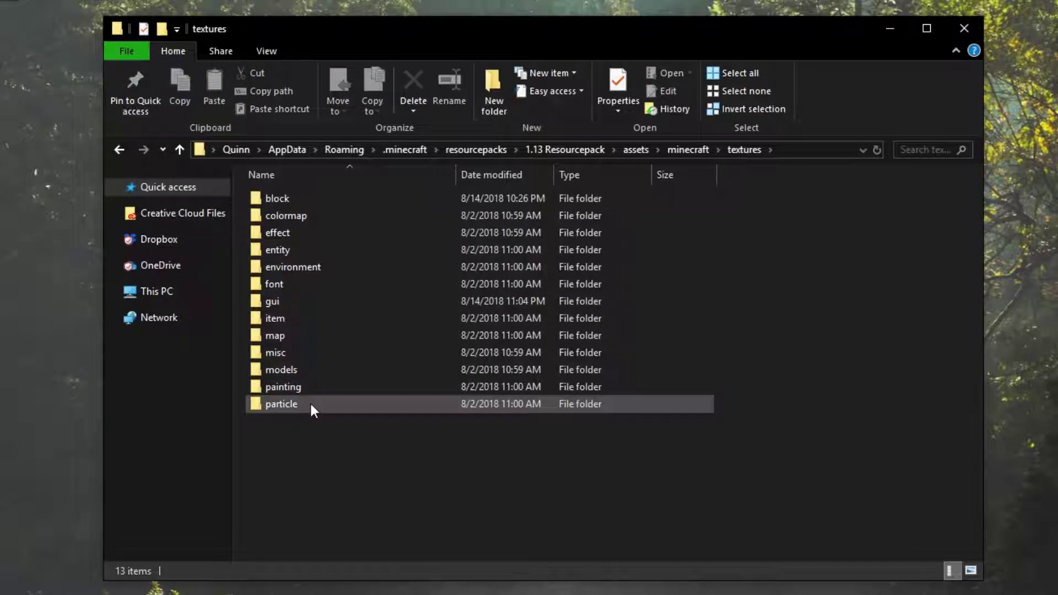
left_click(309, 402)
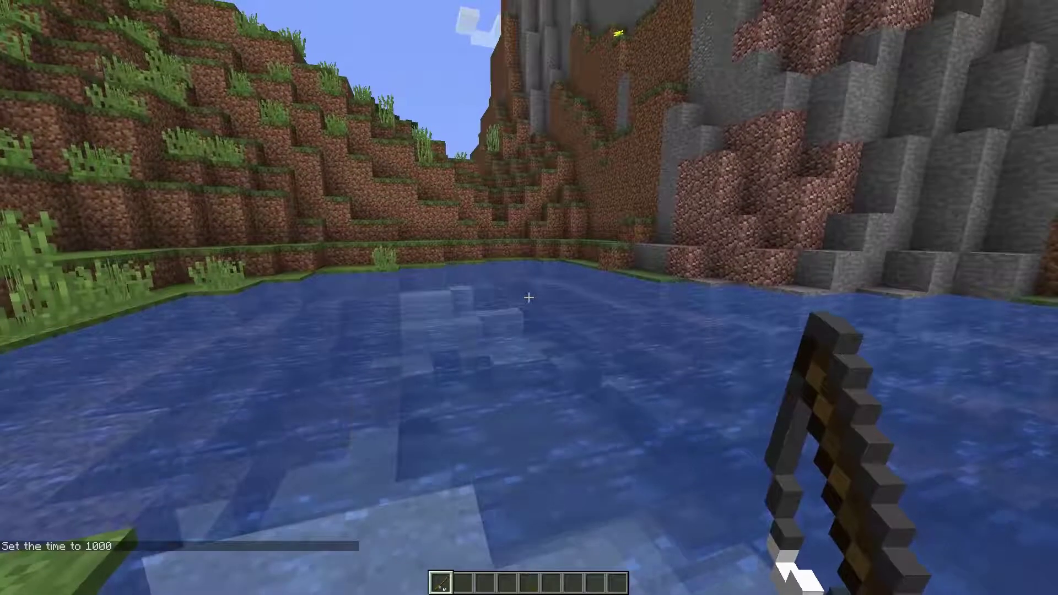
right_click(529, 297)
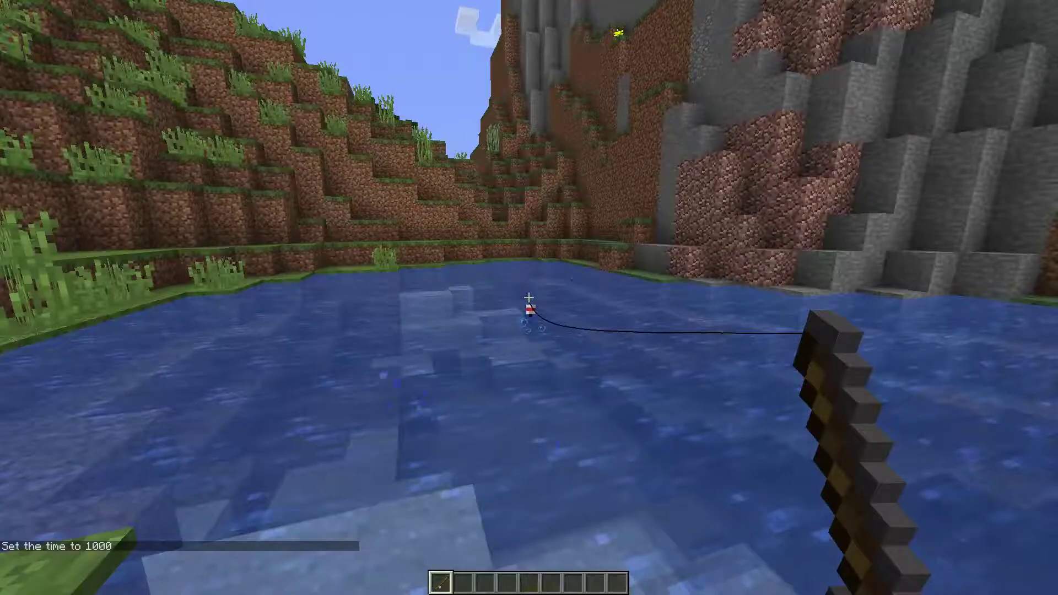
Reel in the line, take the Armorer's emerald, then select the models folder in Explorer.
right_click(529, 298)
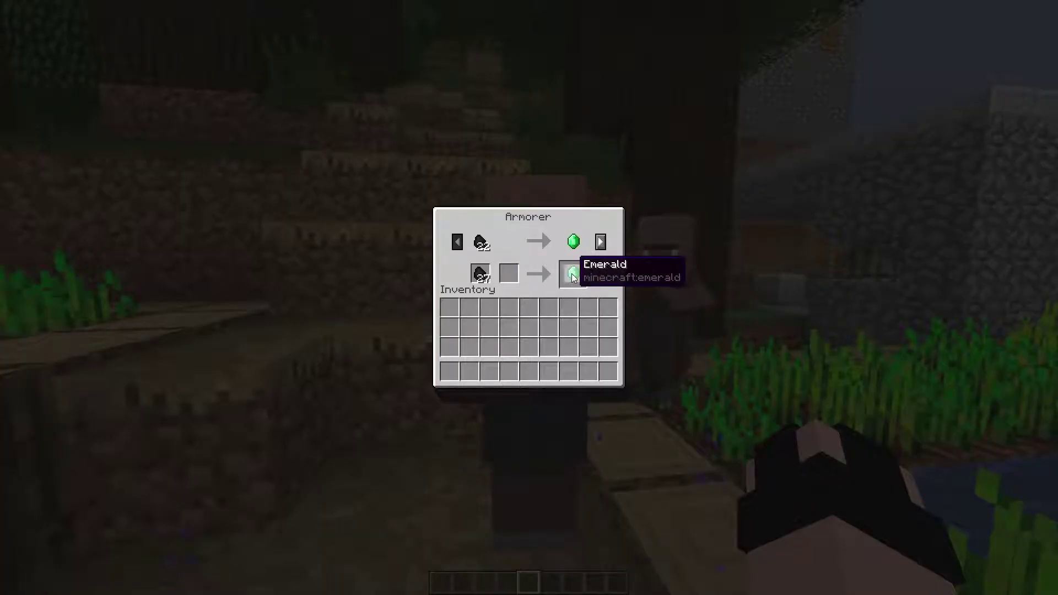
left_click(573, 274)
left_click(528, 328)
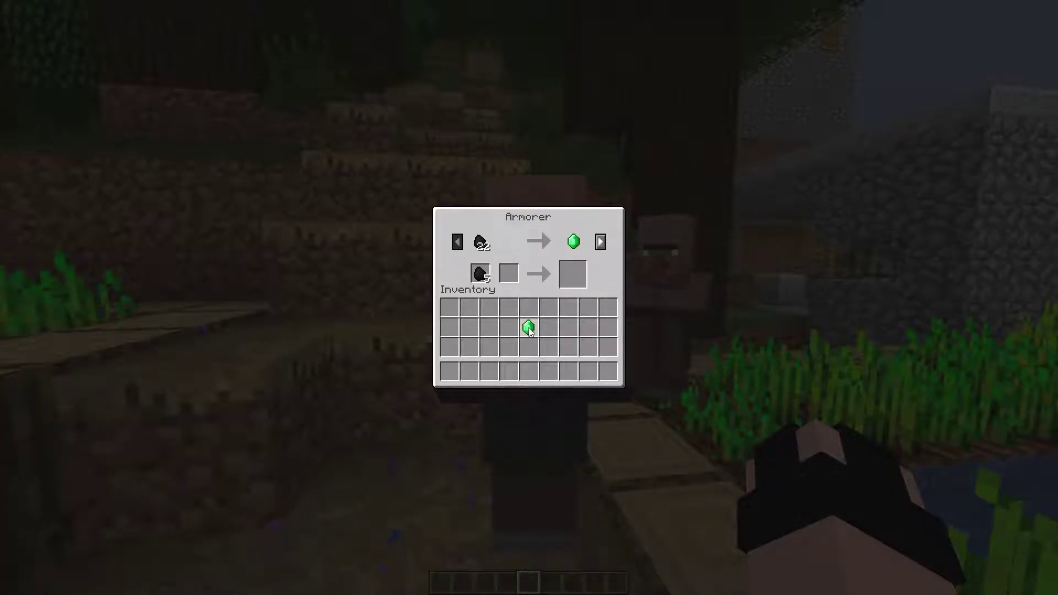
left_click(480, 274)
left_click(450, 327)
key("Escape")
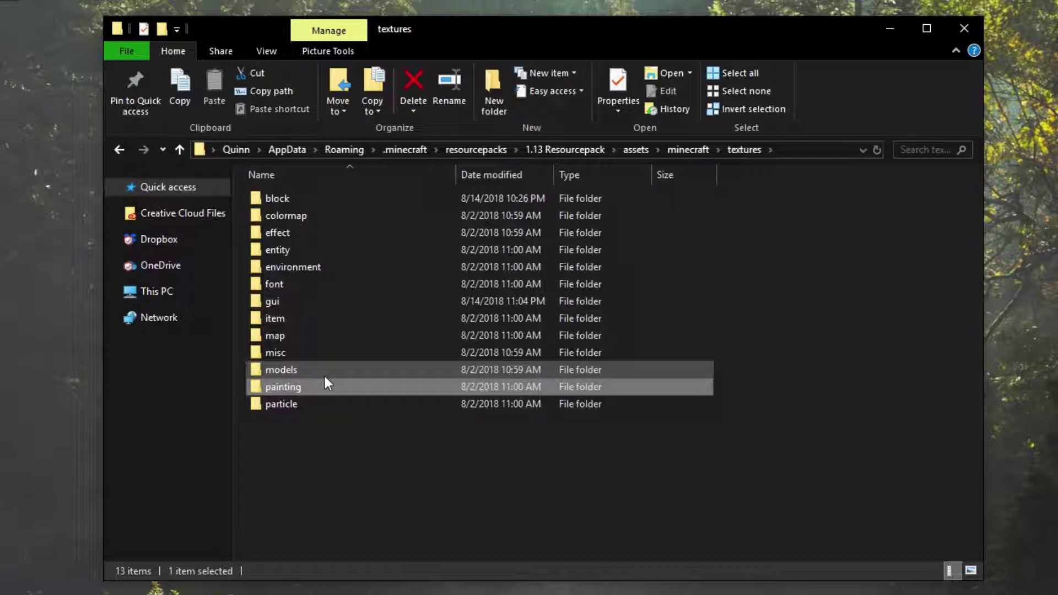
left_click(324, 377)
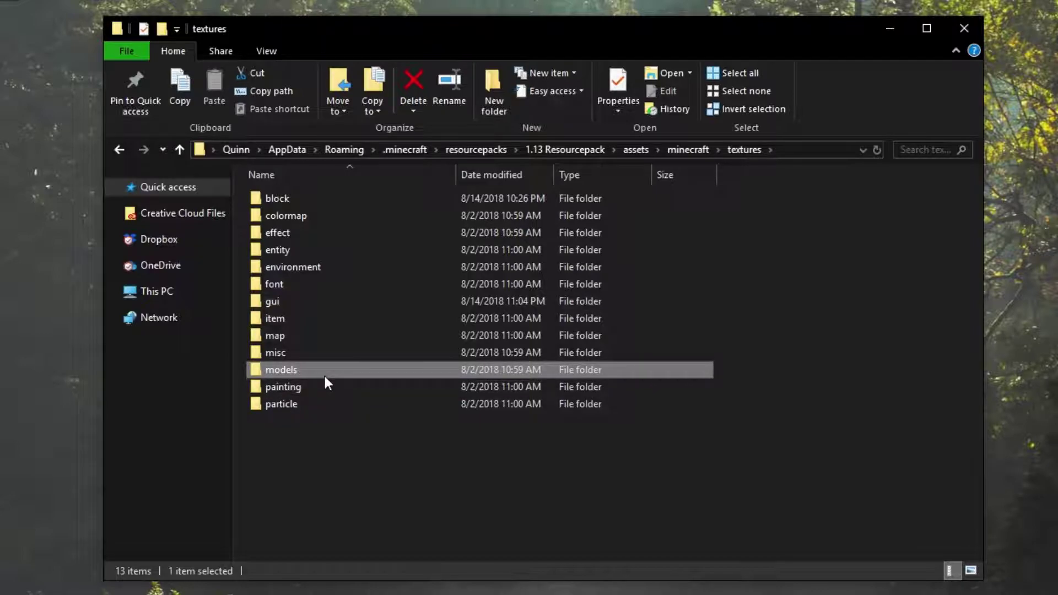
Open models > armor and view diamond_layer_1.png zoomed in, then close the preview.
double_click(324, 378)
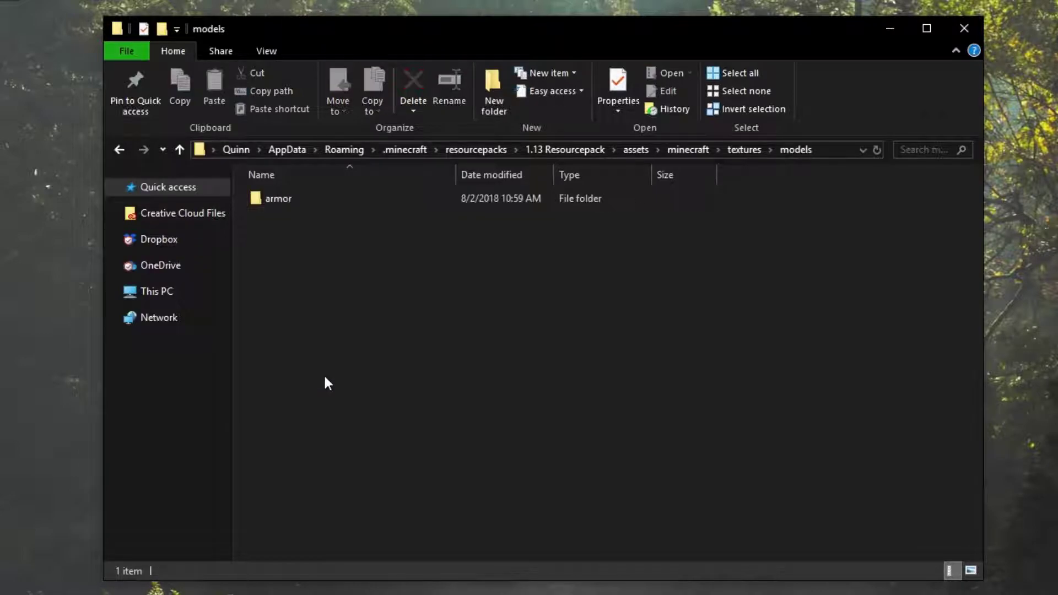
double_click(351, 203)
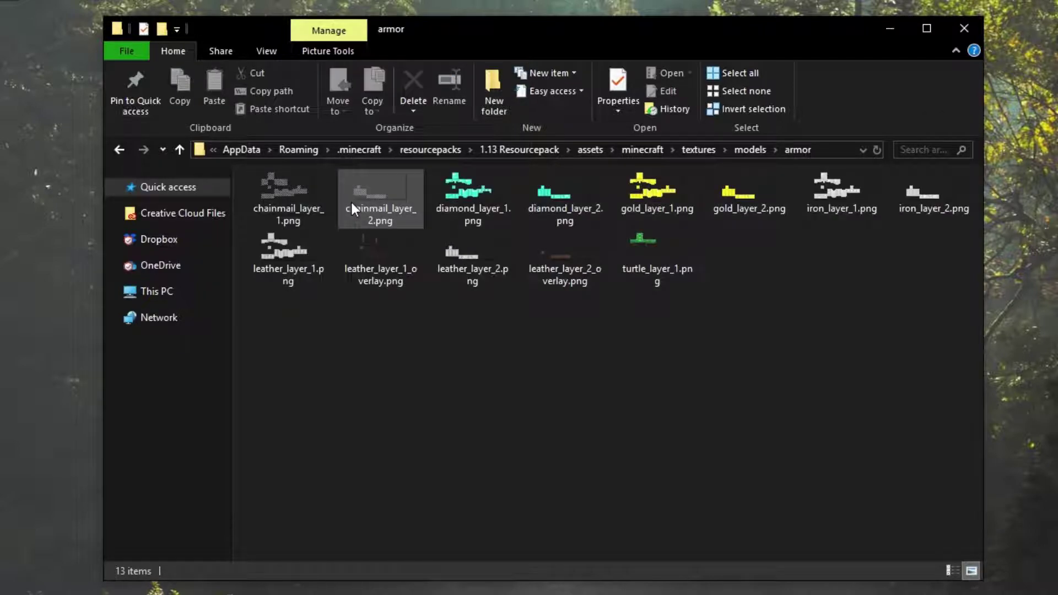
left_click(474, 197)
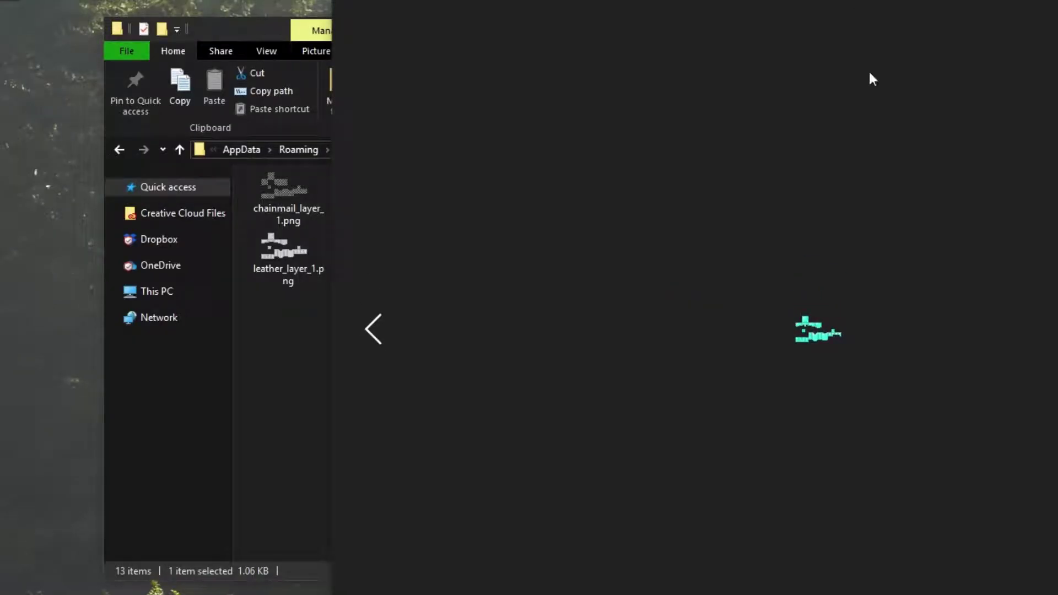
scroll(805, 355, "up", 5)
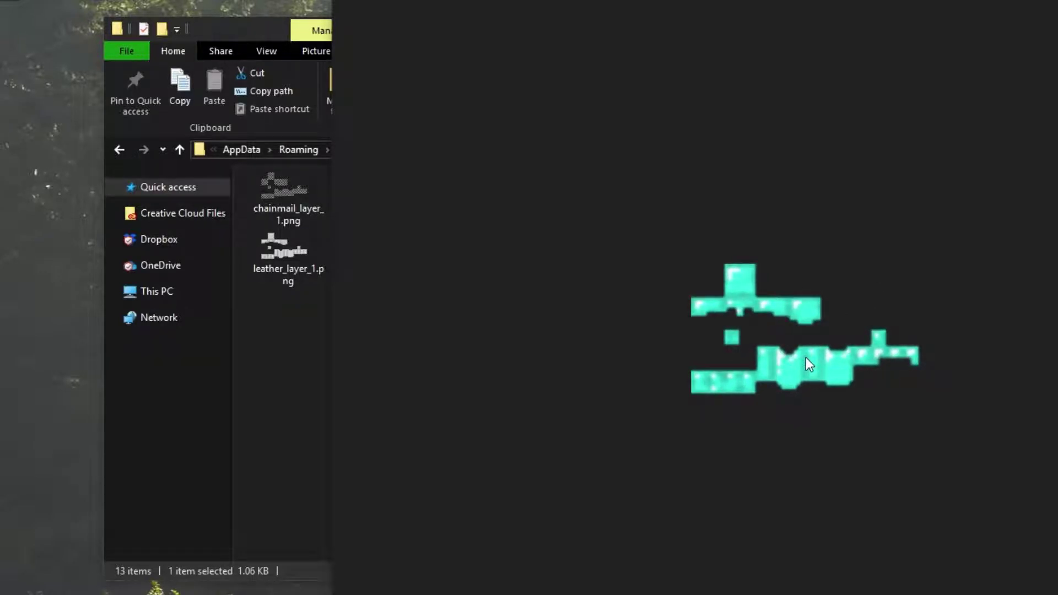
scroll(805, 357, "down", 1)
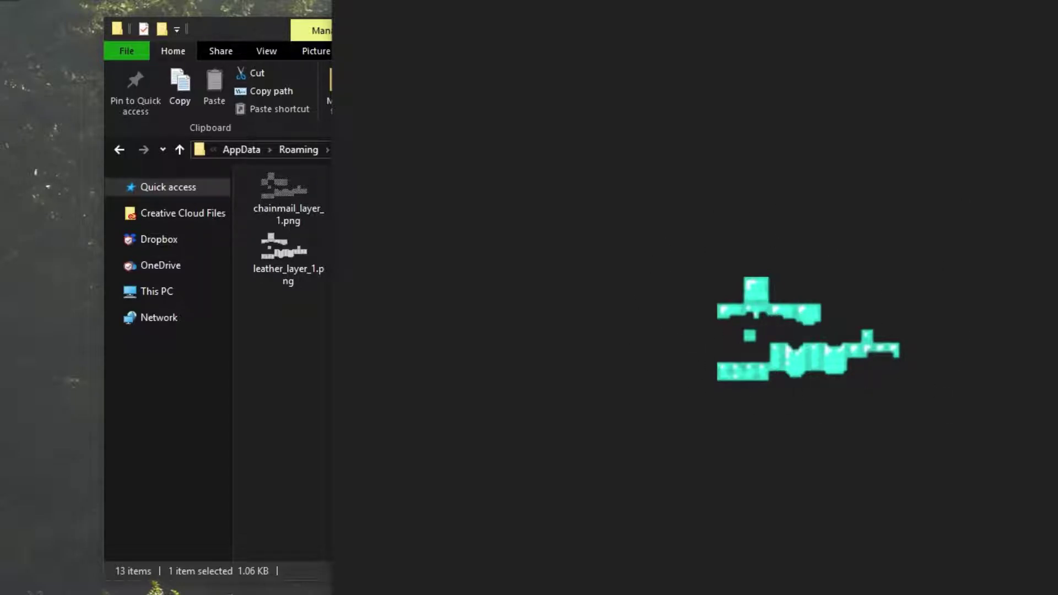
key("alt+F4")
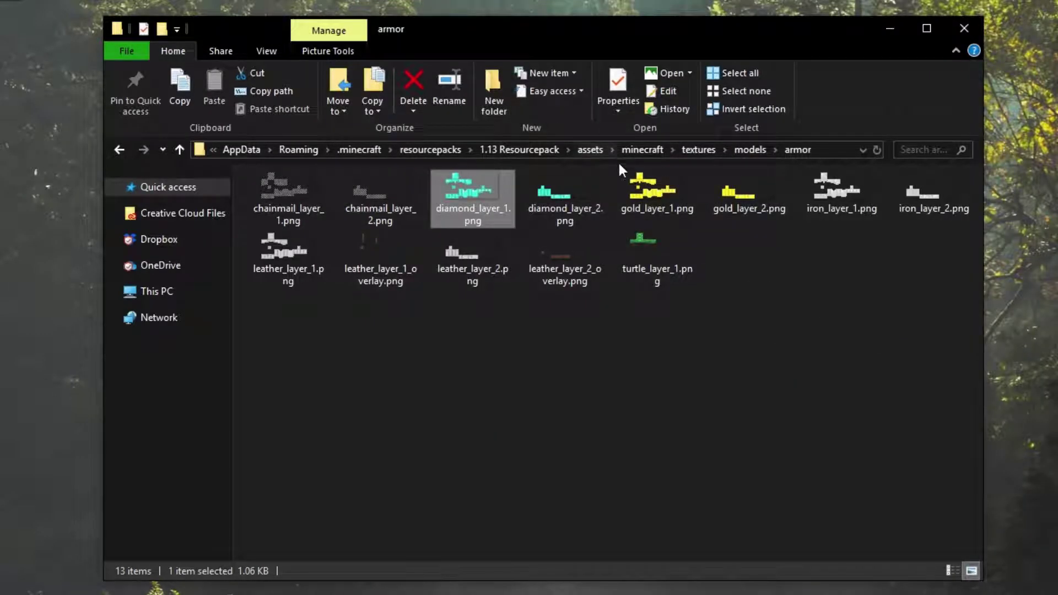
Open the misc folder, select underwater.png, shadow.png and vignette.png, then equip the pumpkin helmet.
left_click(752, 149)
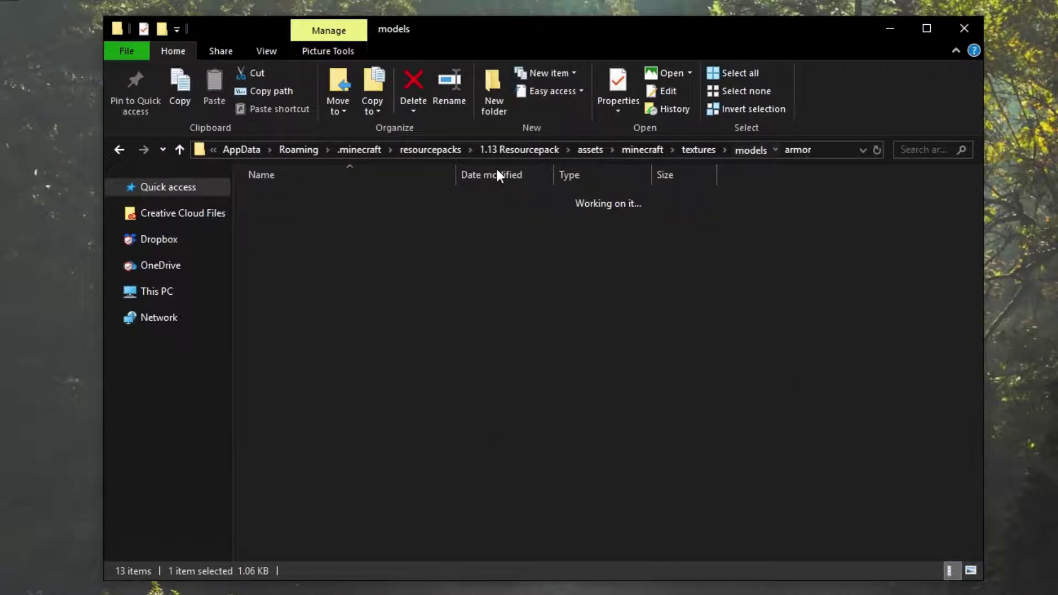
left_click(705, 150)
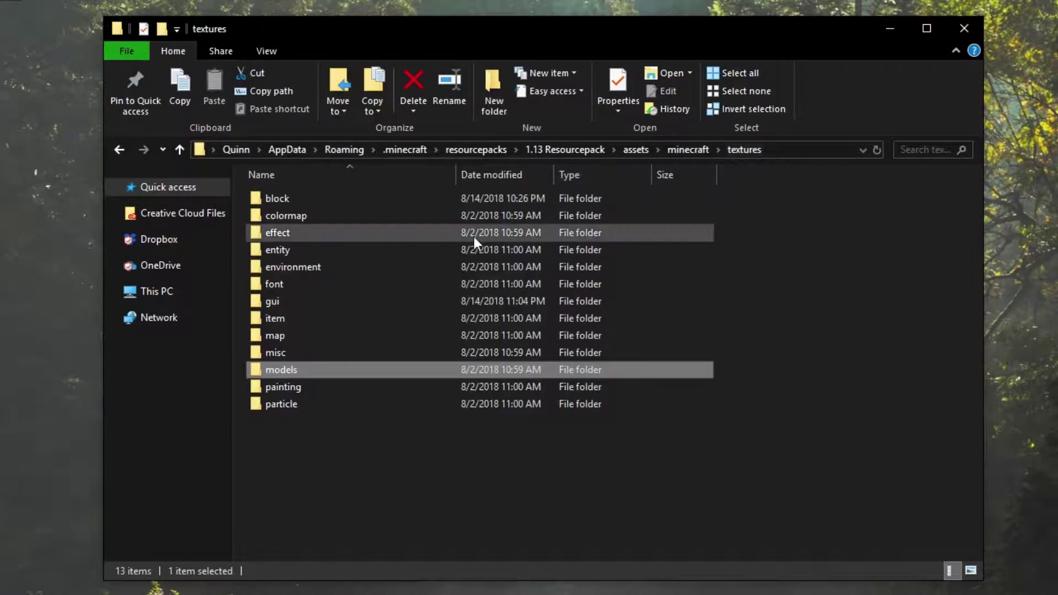
double_click(419, 351)
left_click_drag(926, 460, 929, 243)
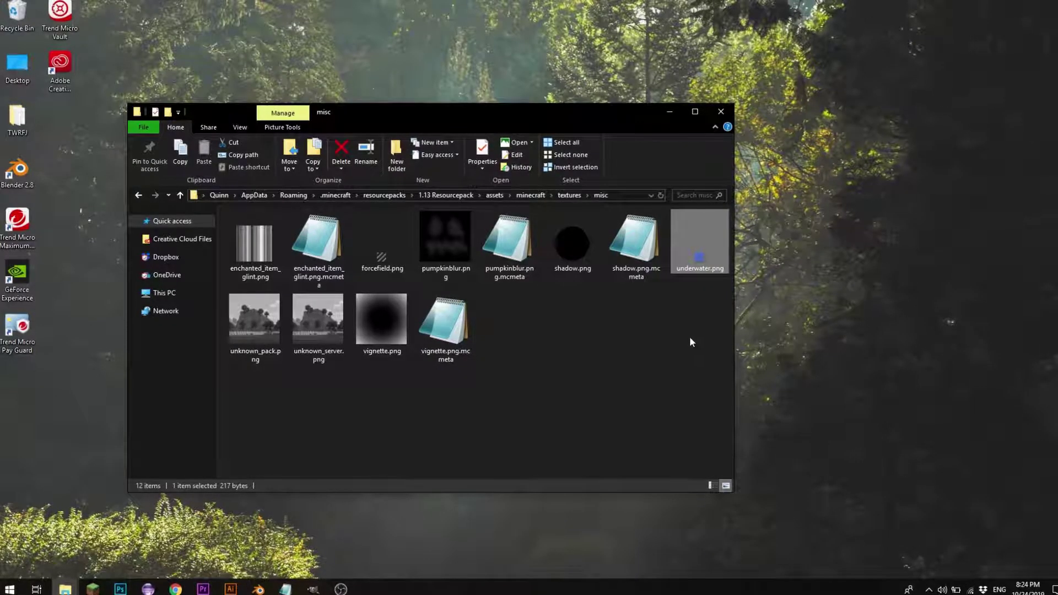
left_click(570, 249)
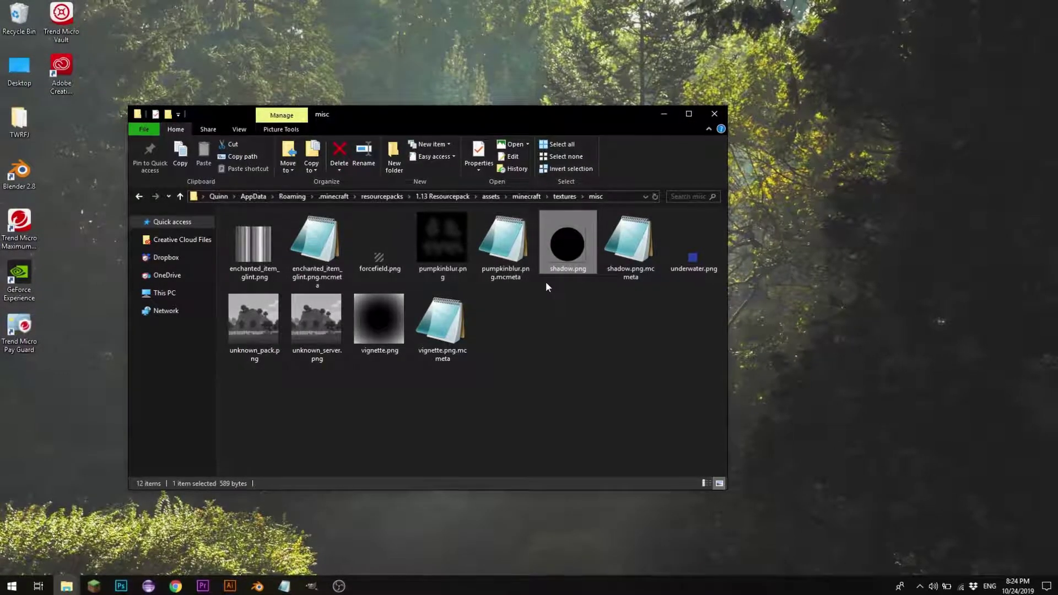
left_click(376, 314)
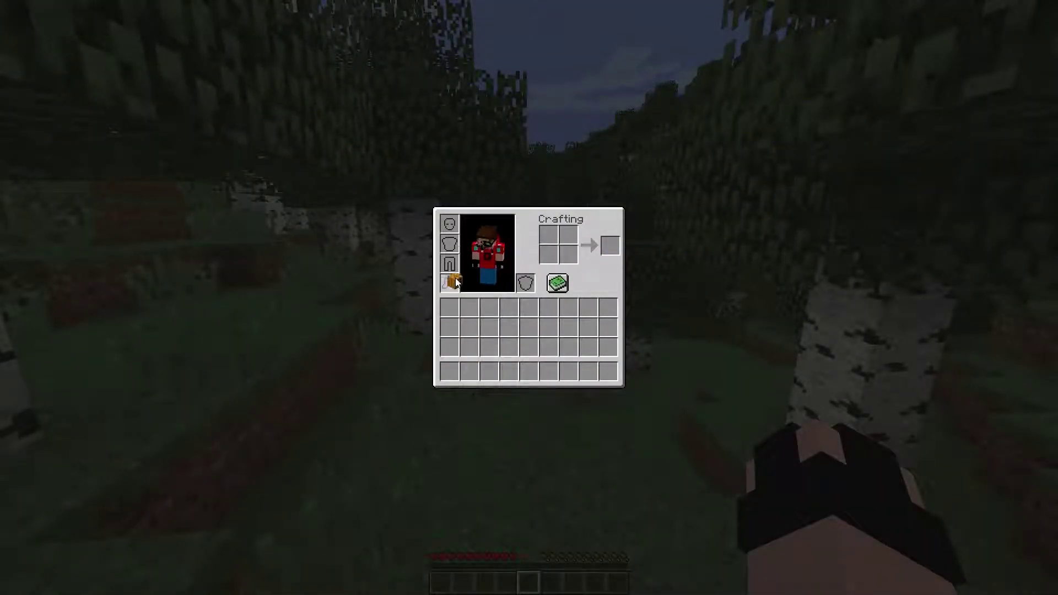
left_click(449, 224)
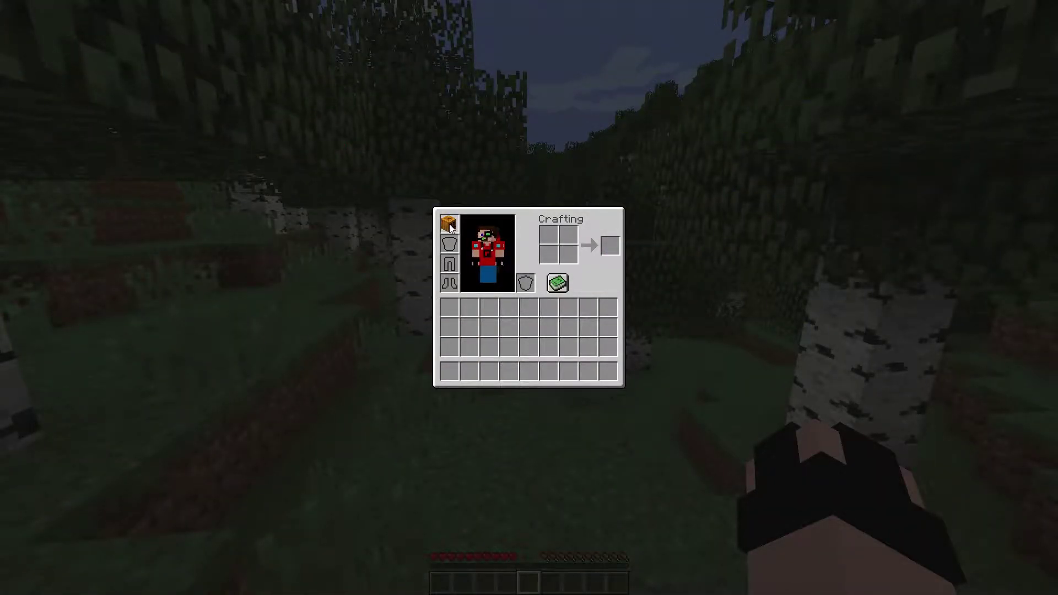
Close the inventory with the pumpkin worn, then add unknown_pack.png to the Explorer selection.
key("e")
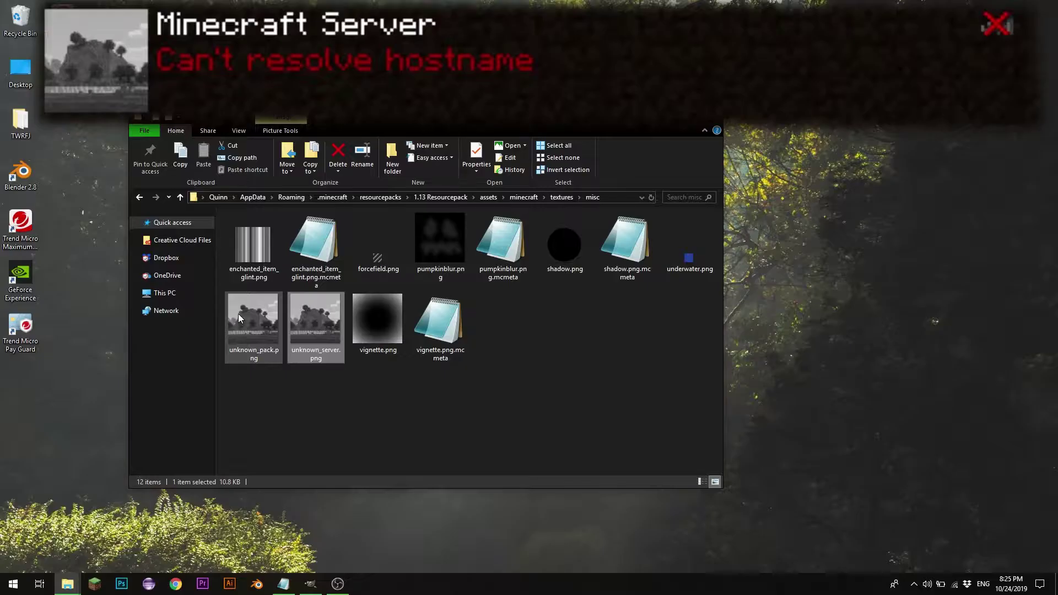
left_click(239, 317, "ctrl")
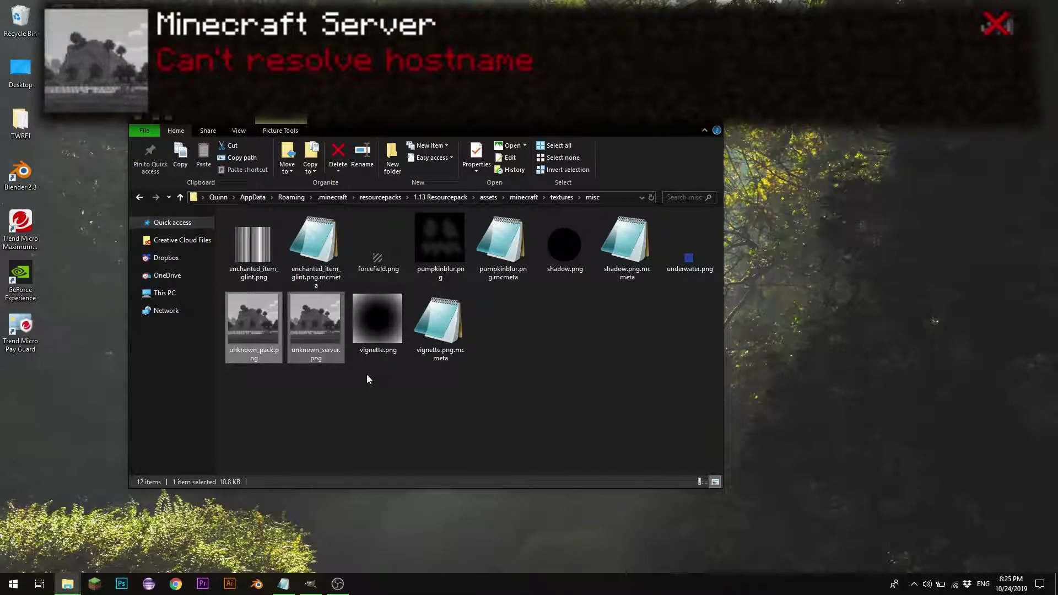
Go up from misc to textures, open the map folder and preview map_icons.png.
left_click(431, 403)
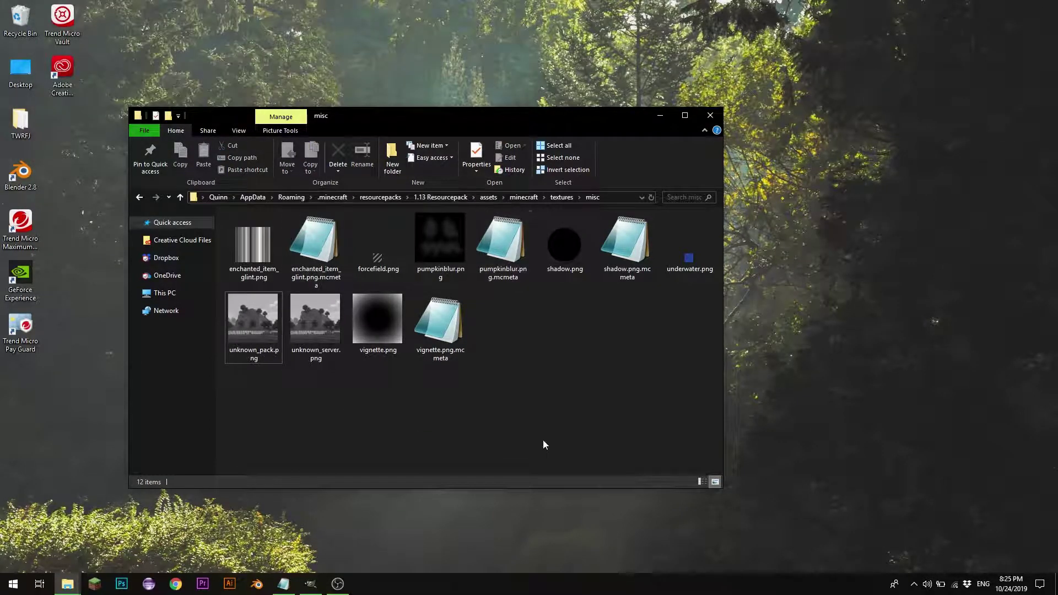
key("alt+Up")
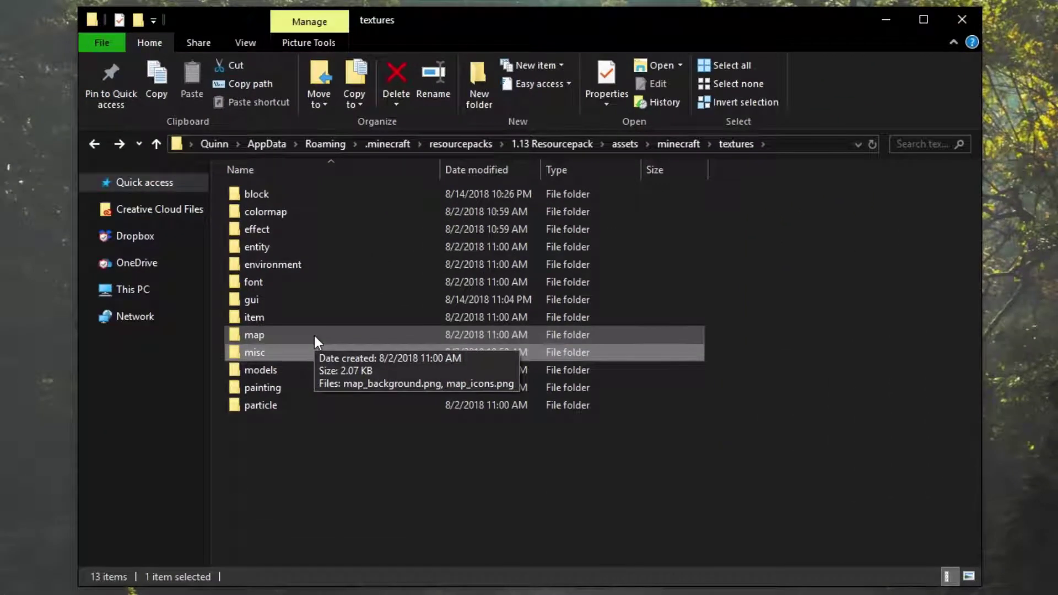
left_click(284, 323)
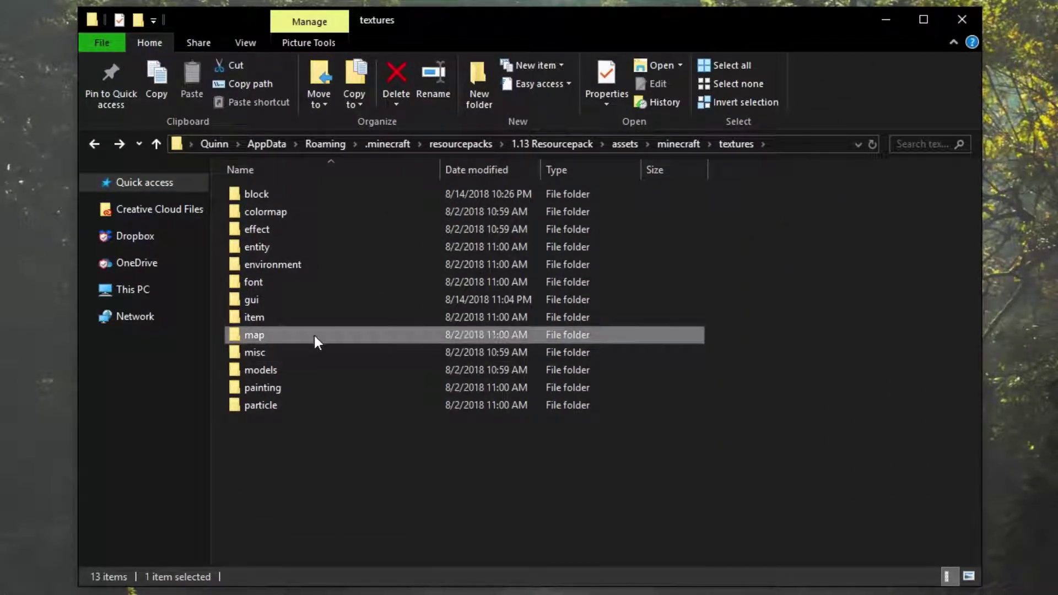
double_click(314, 335)
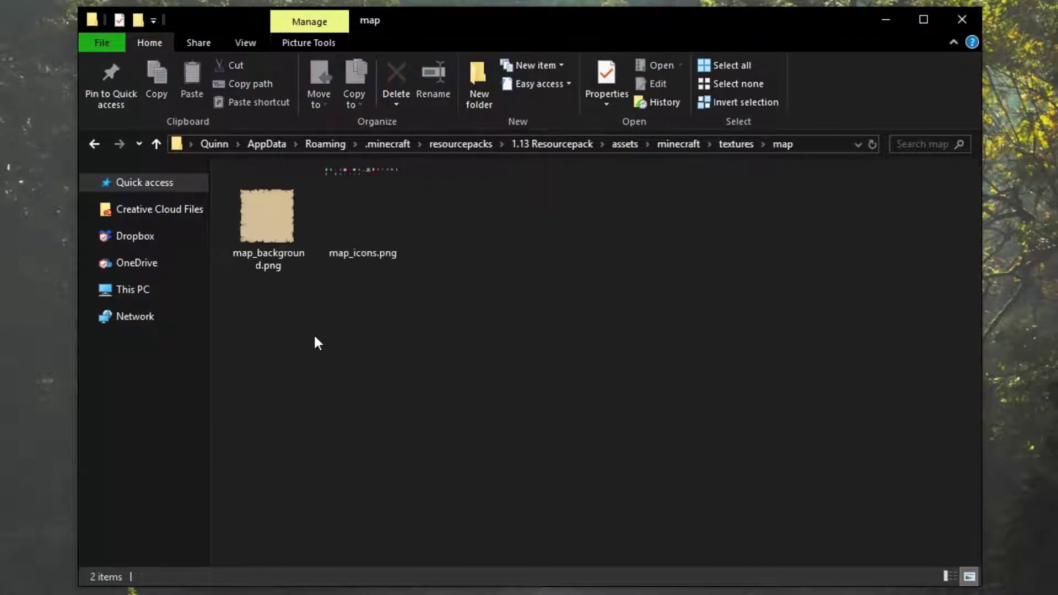
left_click(294, 226)
double_click(358, 215)
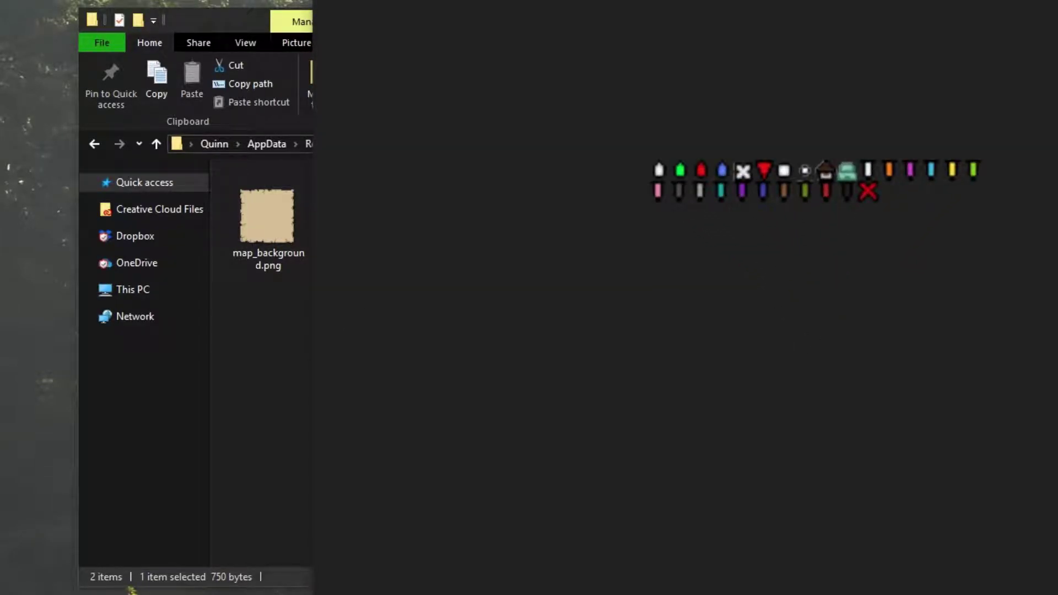
key("Escape")
left_click(484, 332)
Back in textures, browse the item folder, return, and select the gui folder.
key("BackSpace")
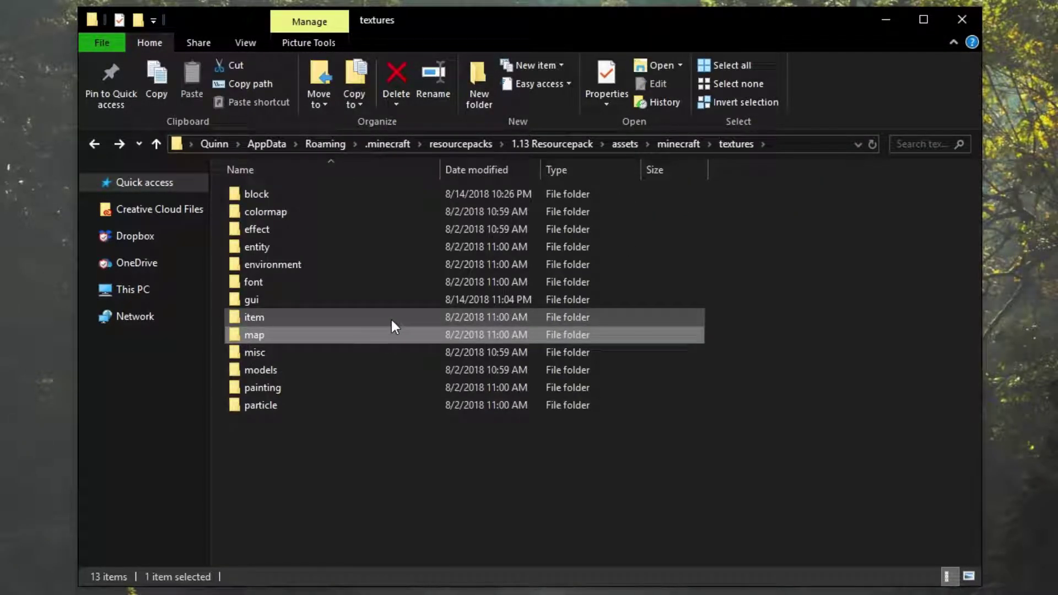
left_click(391, 319)
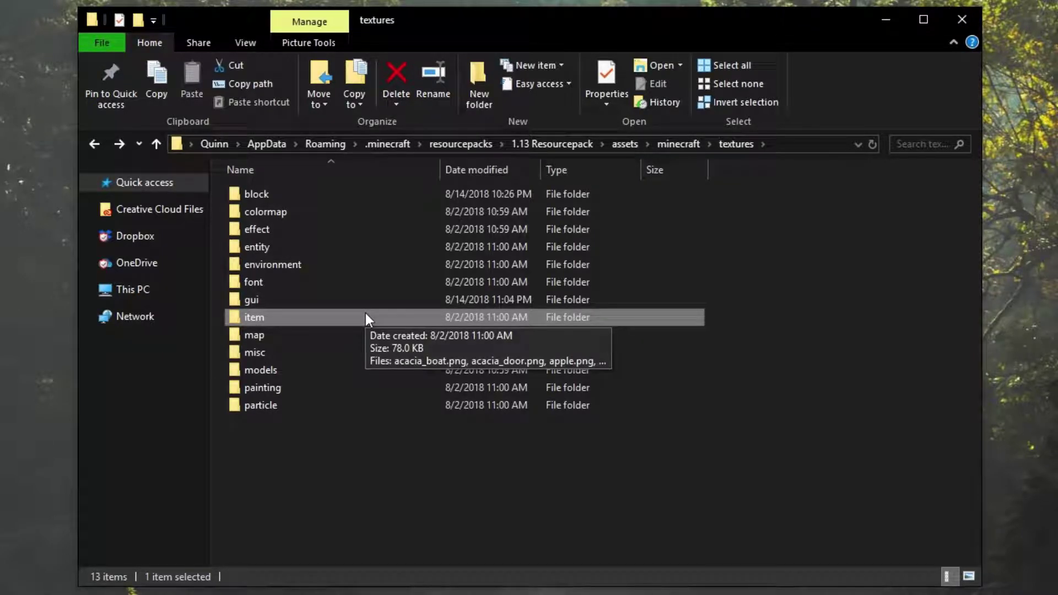
double_click(366, 316)
scroll(455, 262, "down", 15)
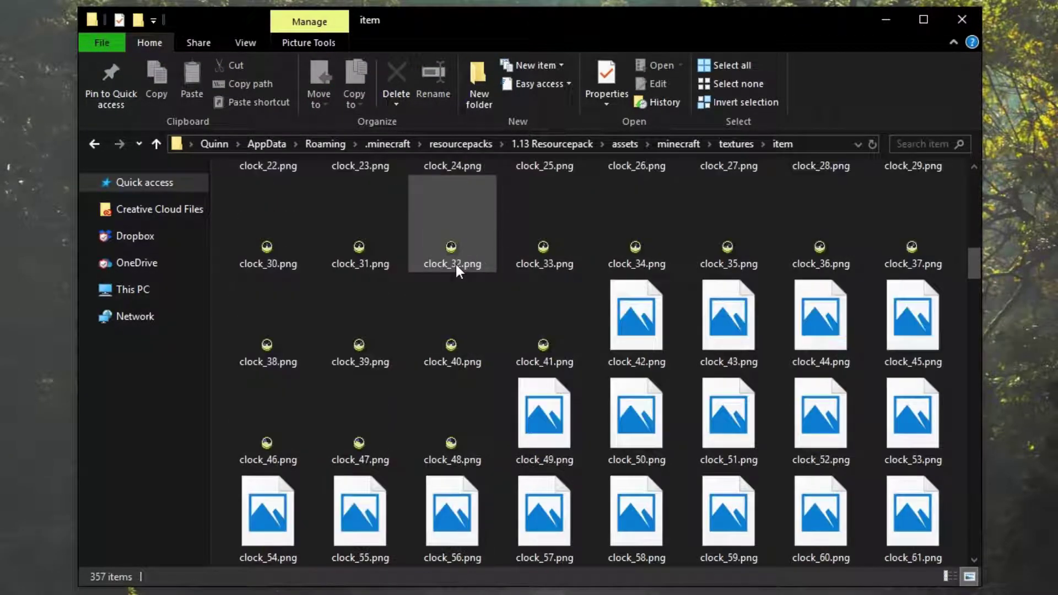
scroll(455, 263, "down", 3)
key("BackSpace")
left_click(435, 300)
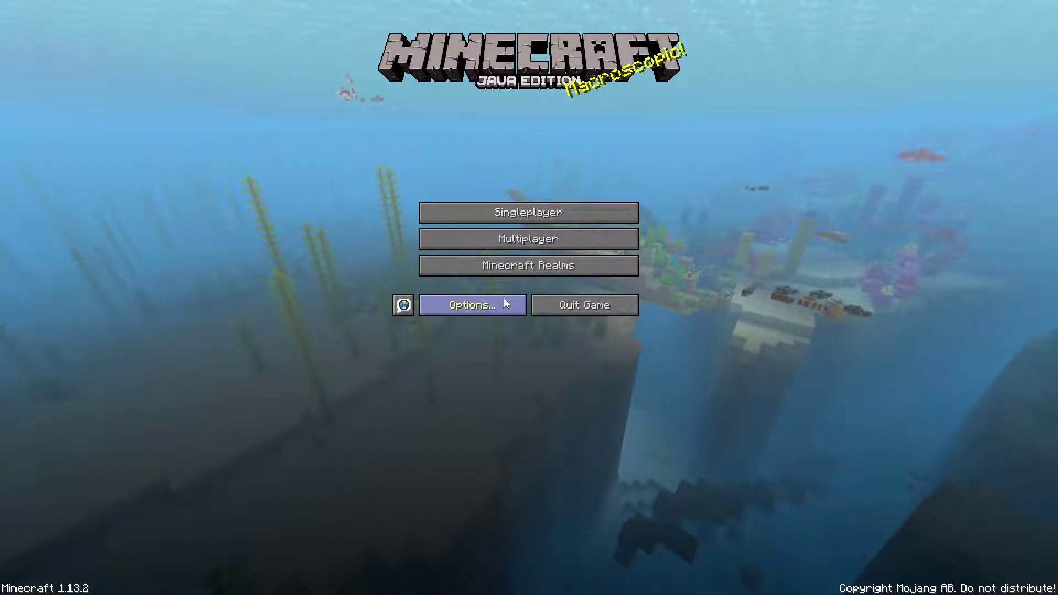
Choose Options... on the Minecraft 1.13.2 title screen.
left_click(476, 303)
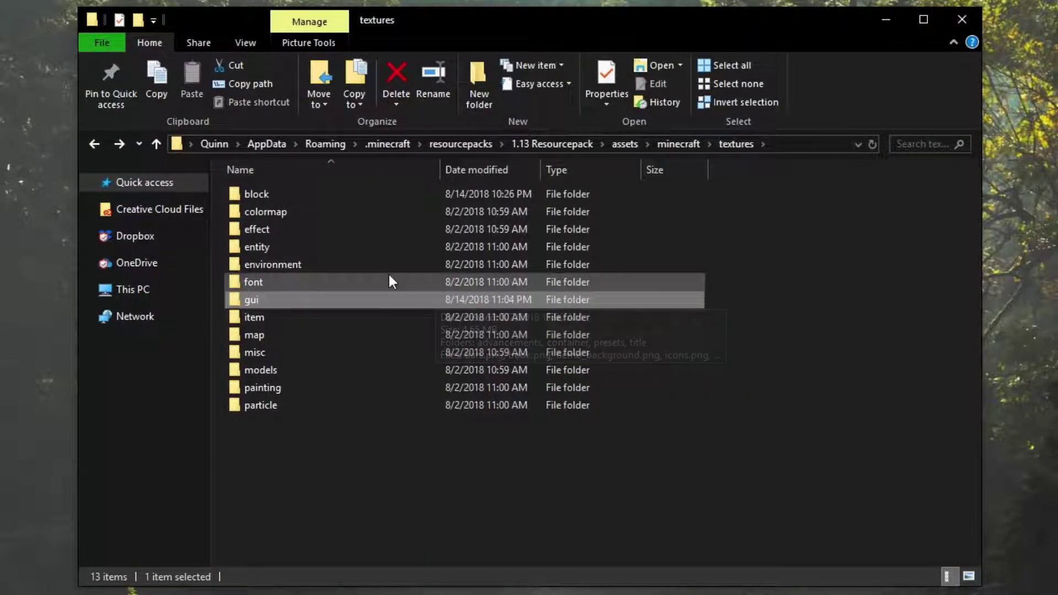
left_click(388, 278)
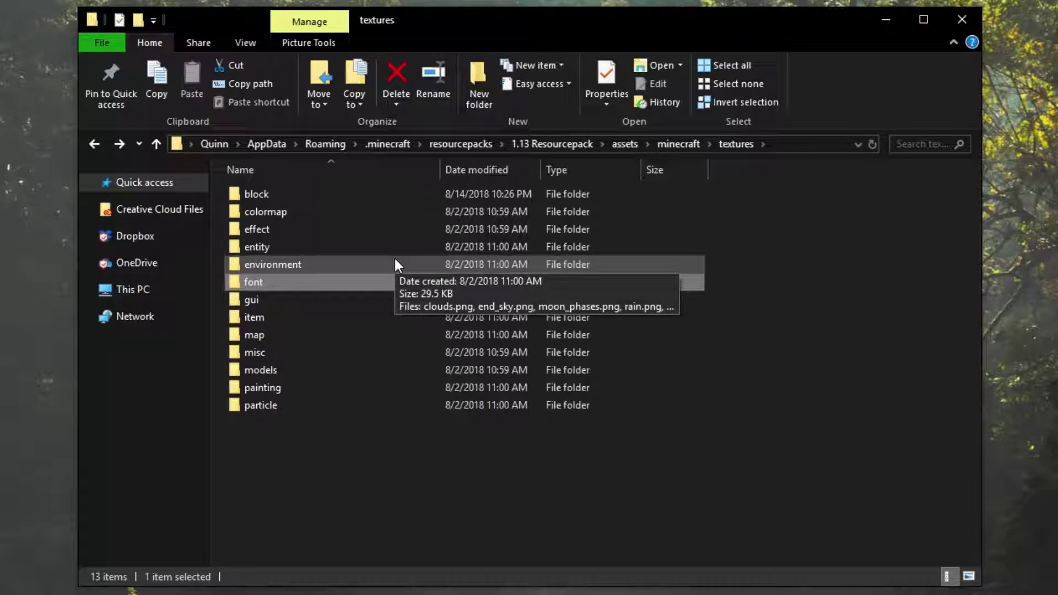
left_click(395, 261)
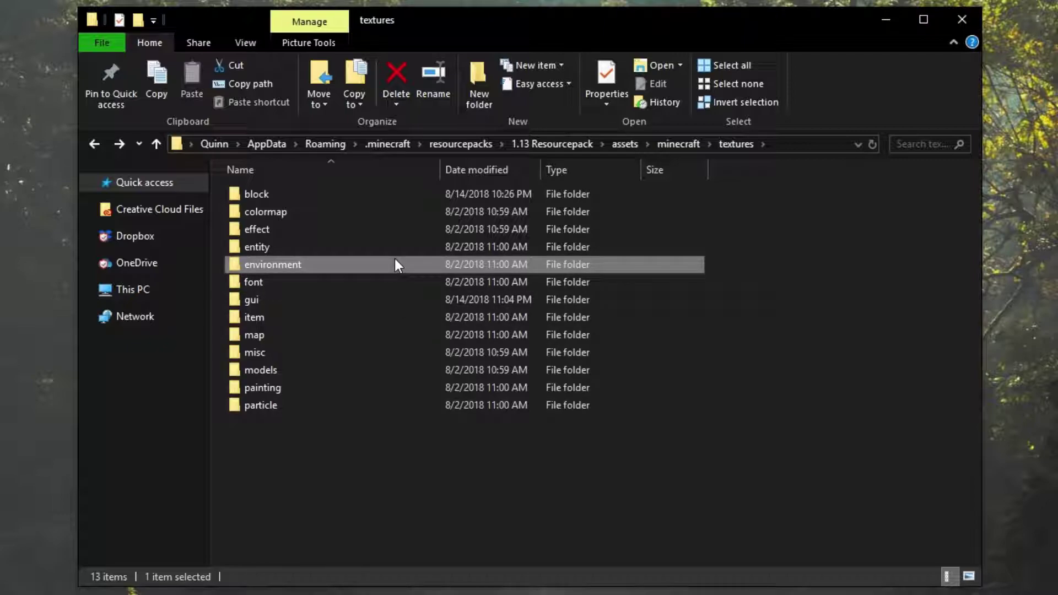
double_click(396, 265)
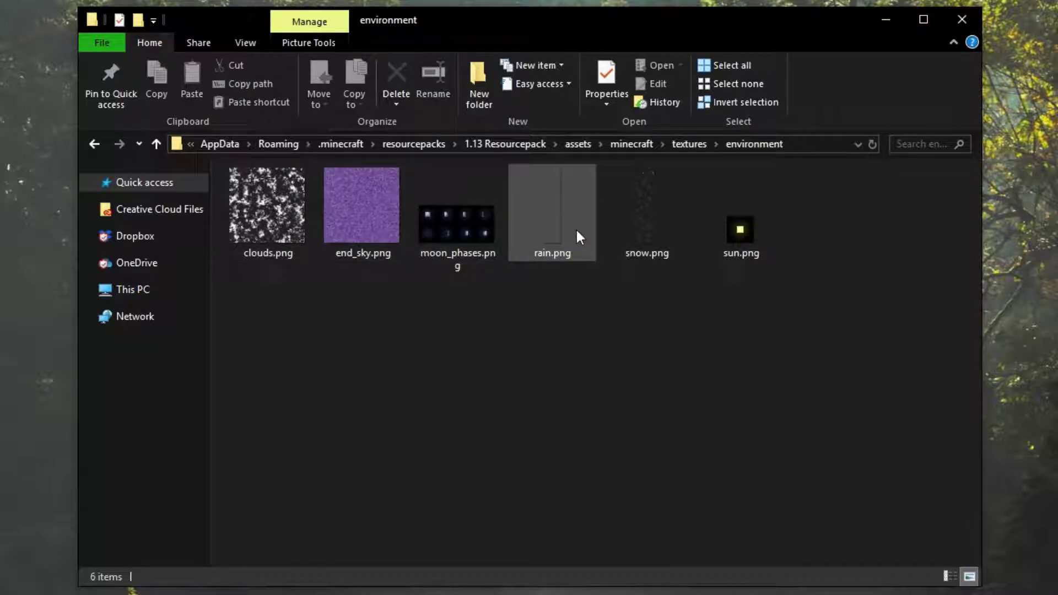
key("alt+Left")
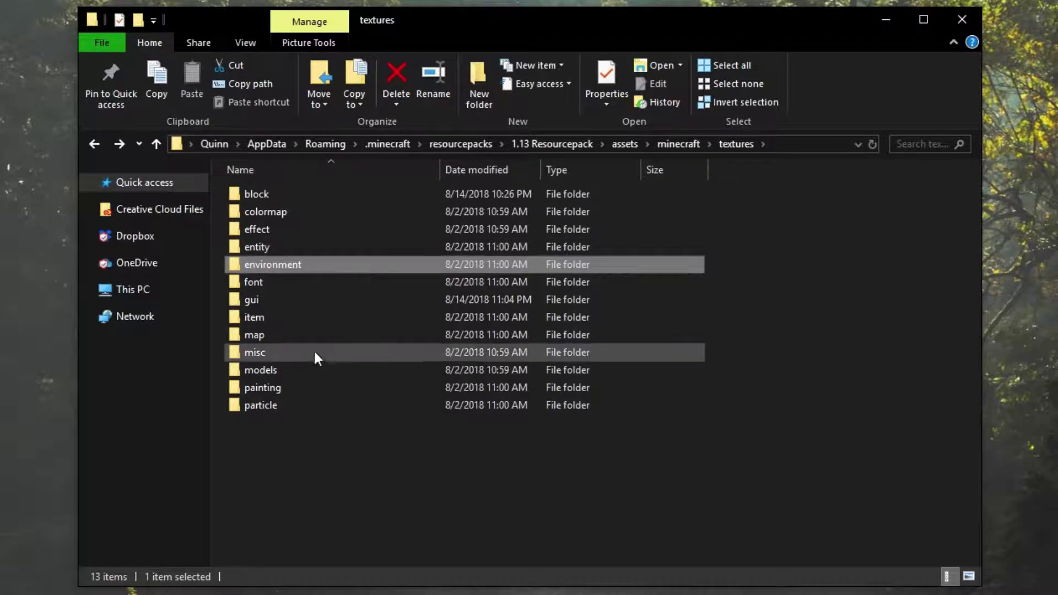
double_click(331, 253)
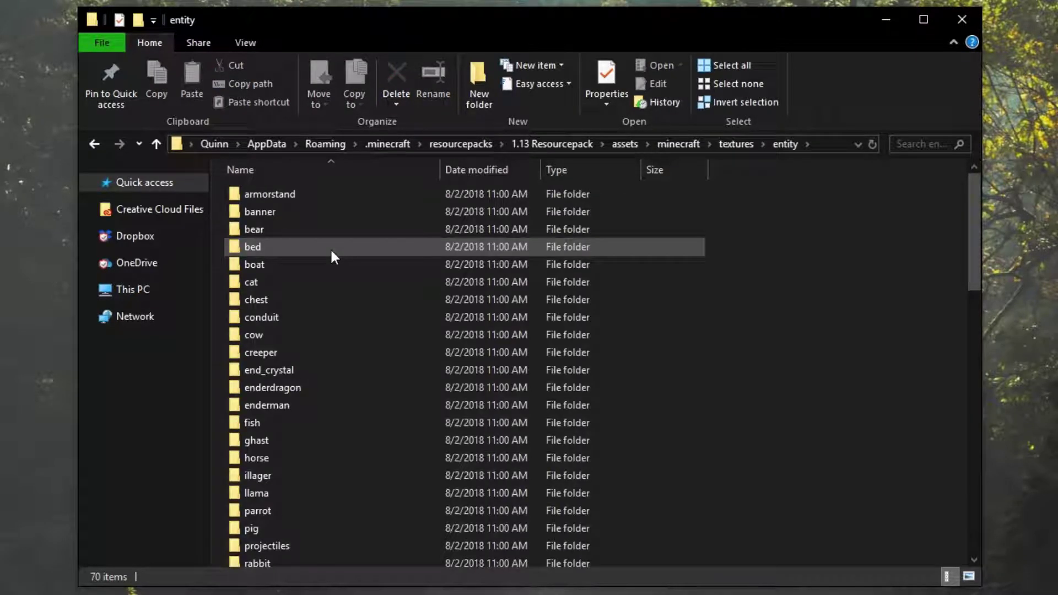
left_click_drag(973, 239, 921, 234)
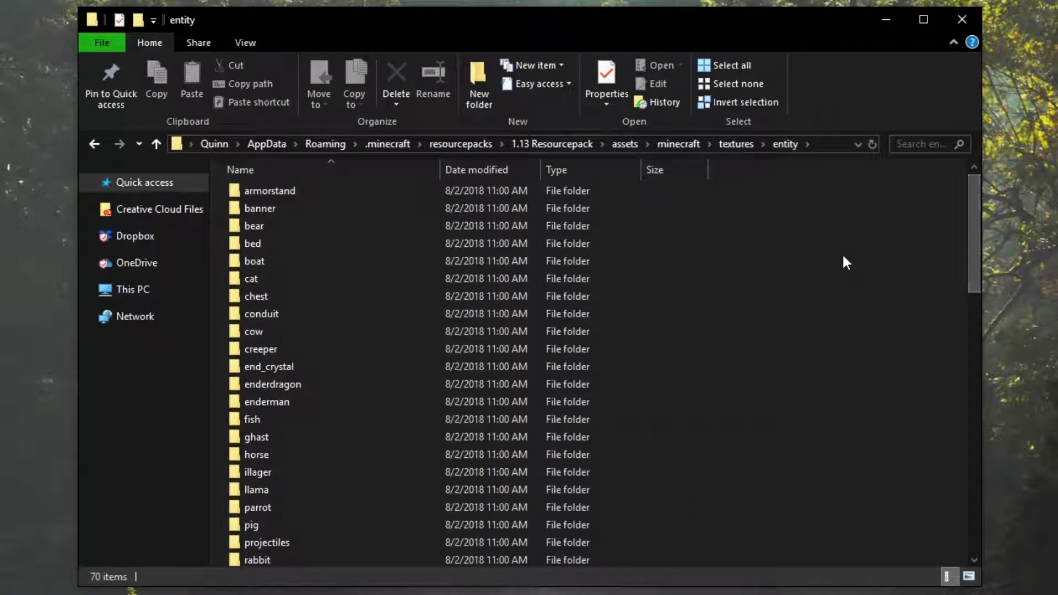
double_click(465, 300)
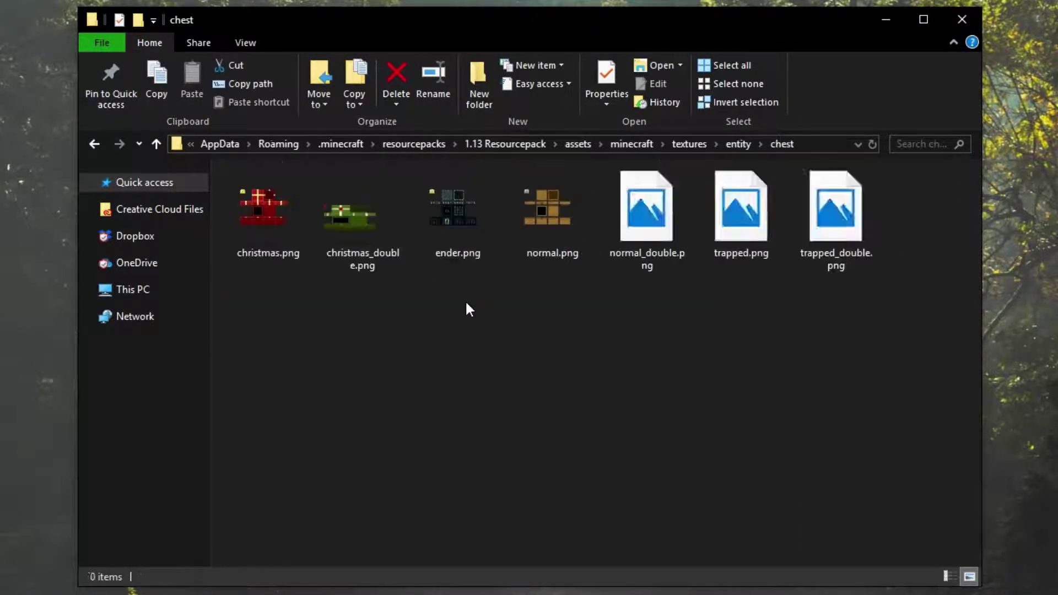
left_click_drag(255, 347, 967, 232)
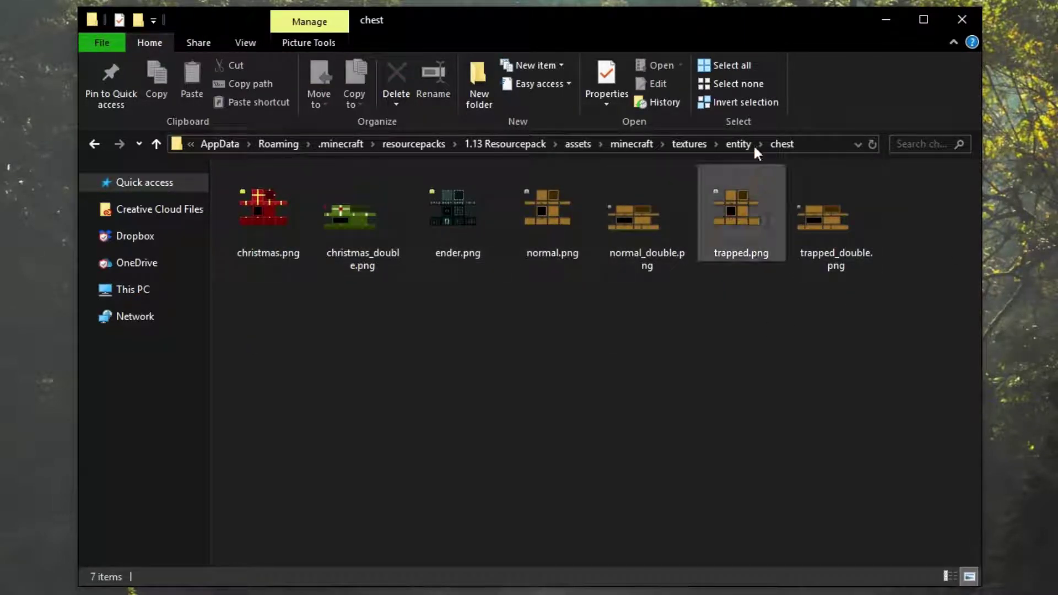
left_click(699, 144)
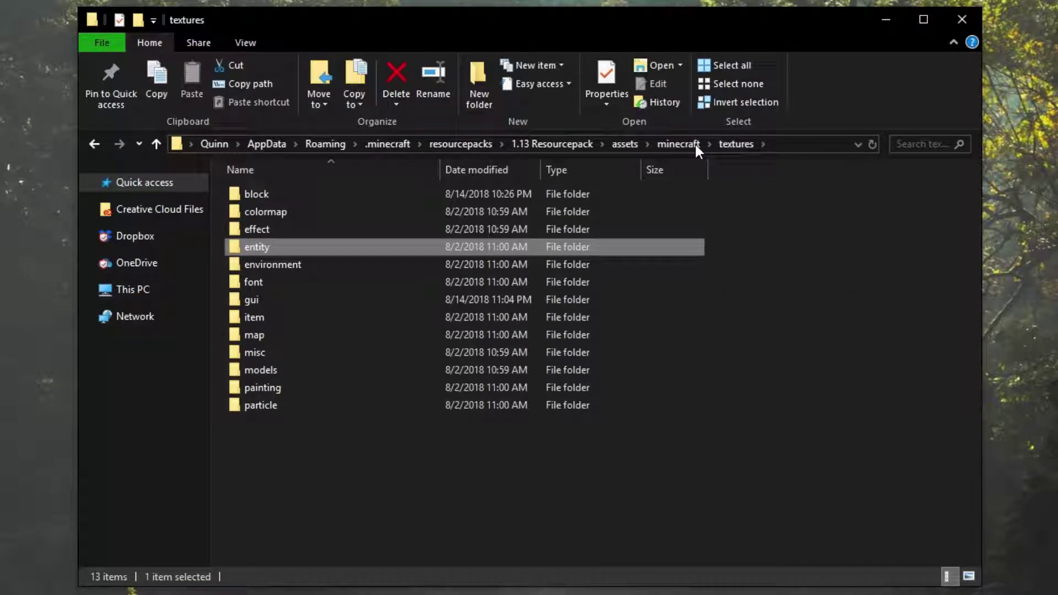
Check the effect folder's dither.png, then return to textures and delete the effect folder.
double_click(422, 232)
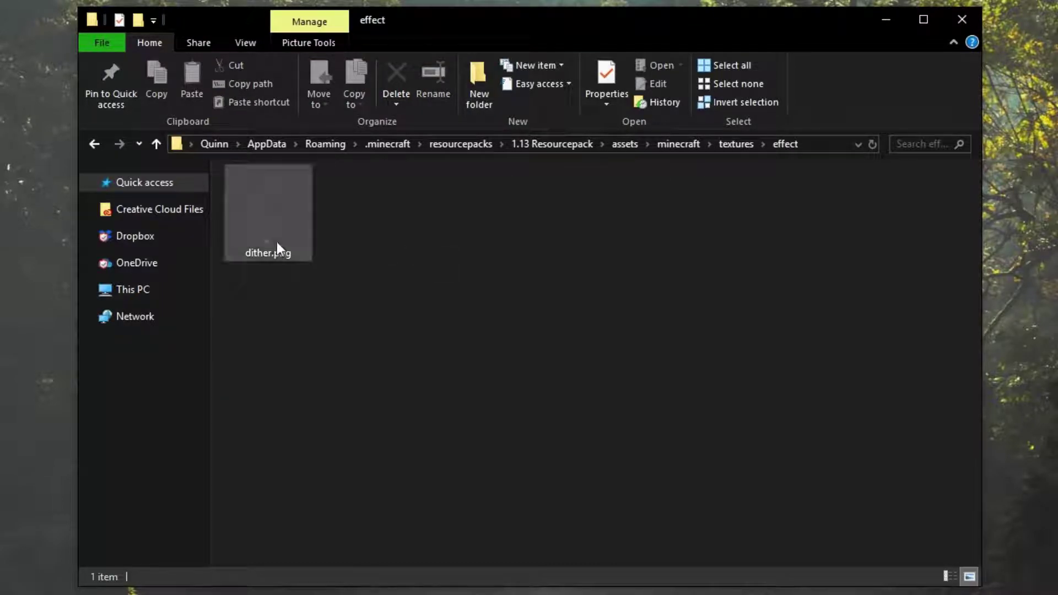
left_click(279, 238)
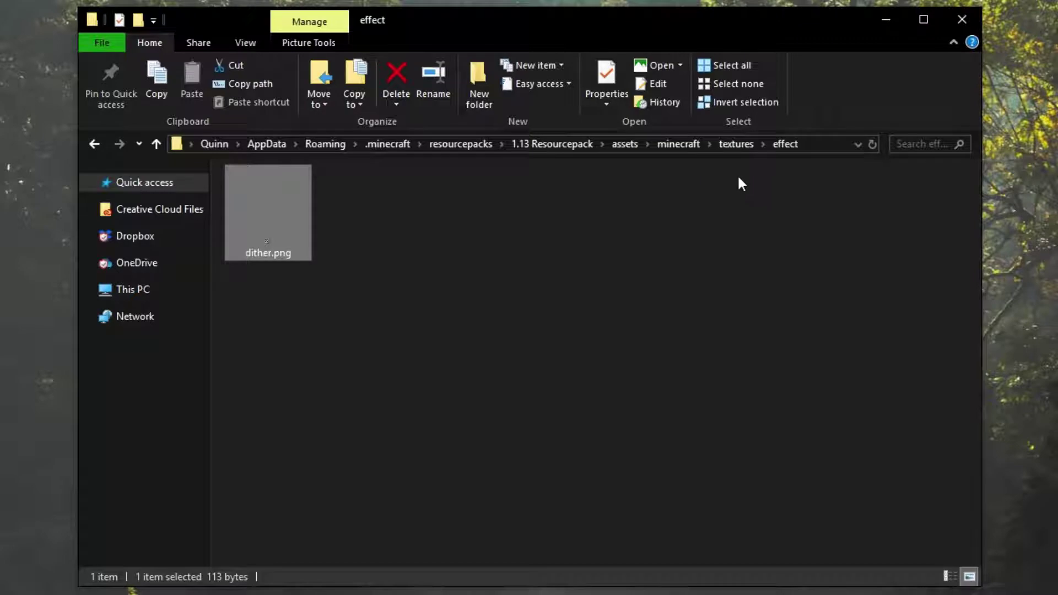
left_click(729, 147)
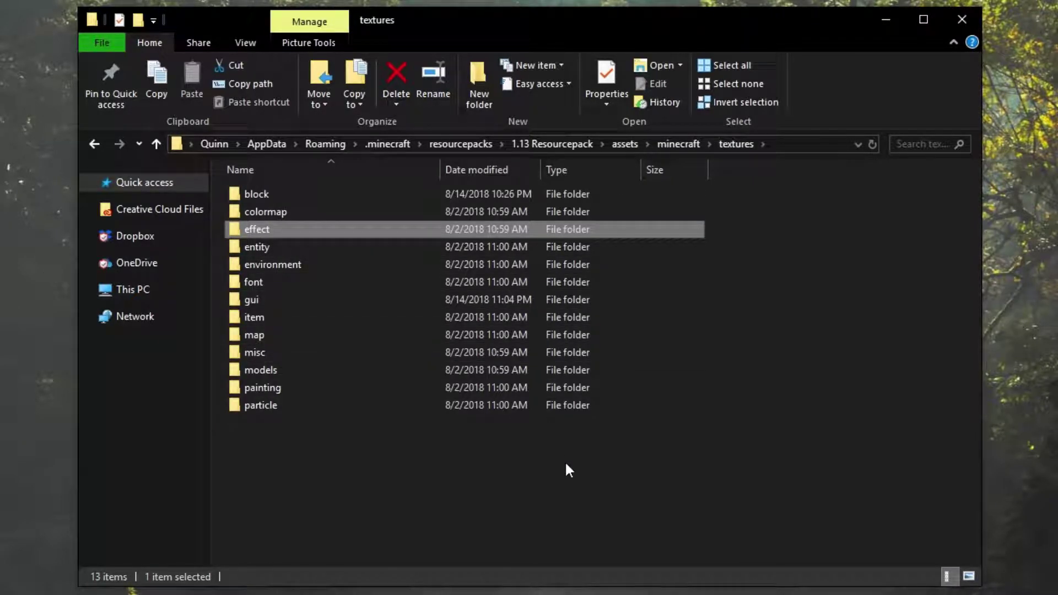
key("Delete")
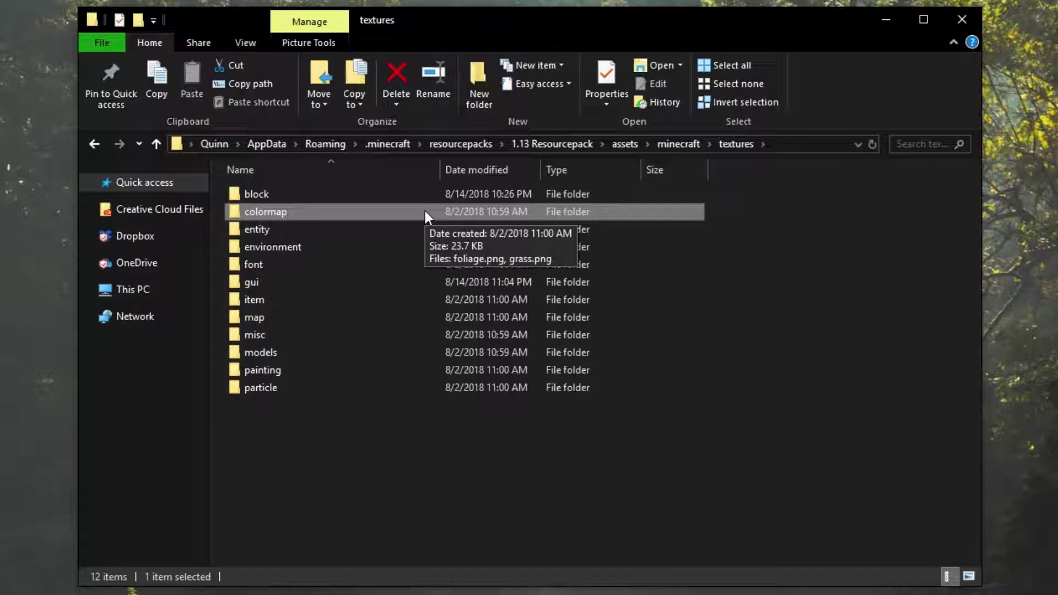
double_click(425, 211)
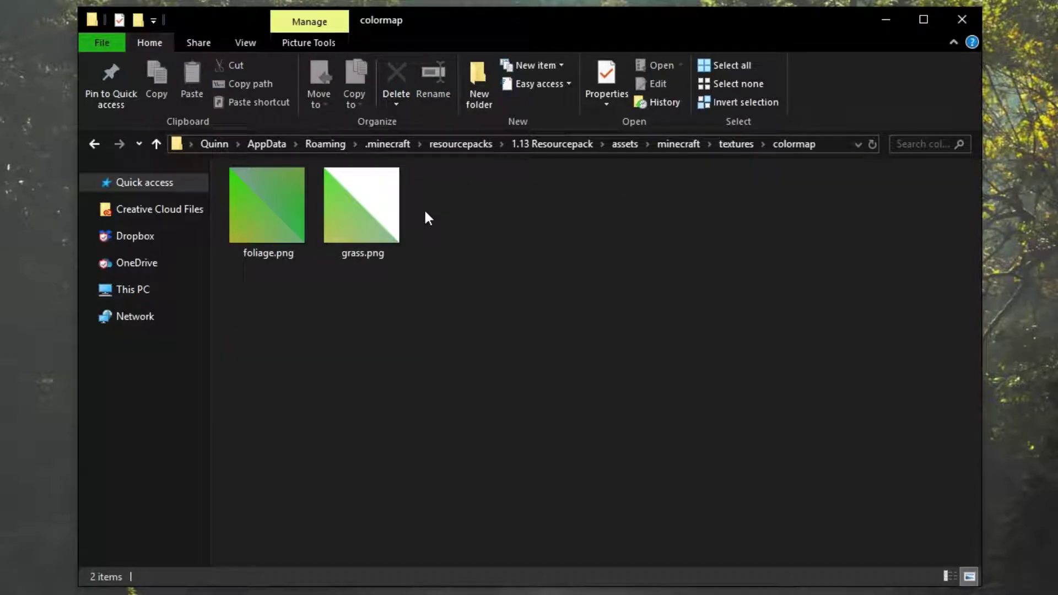
left_click_drag(437, 354, 298, 238)
left_click(269, 295)
left_click_drag(353, 297, 317, 331)
key("BackSpace")
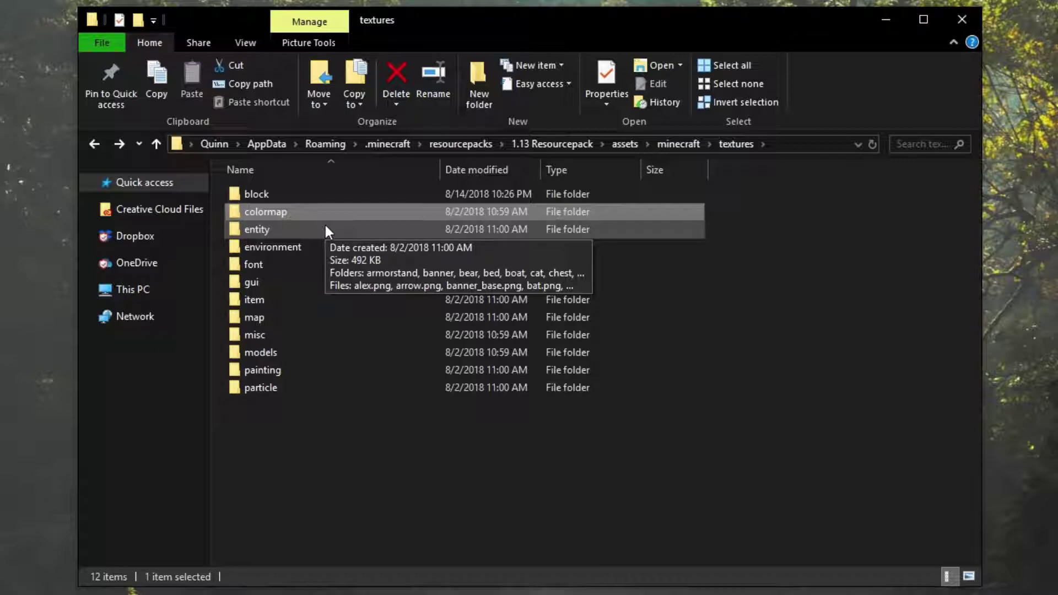
double_click(333, 194)
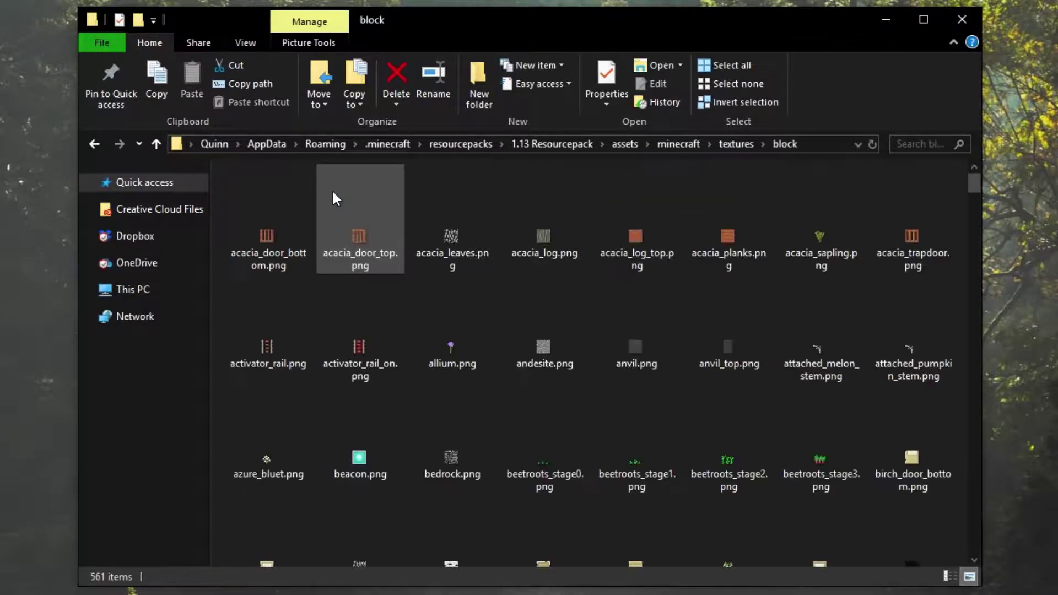
scroll(681, 344, "down", 5)
scroll(681, 344, "down", 15)
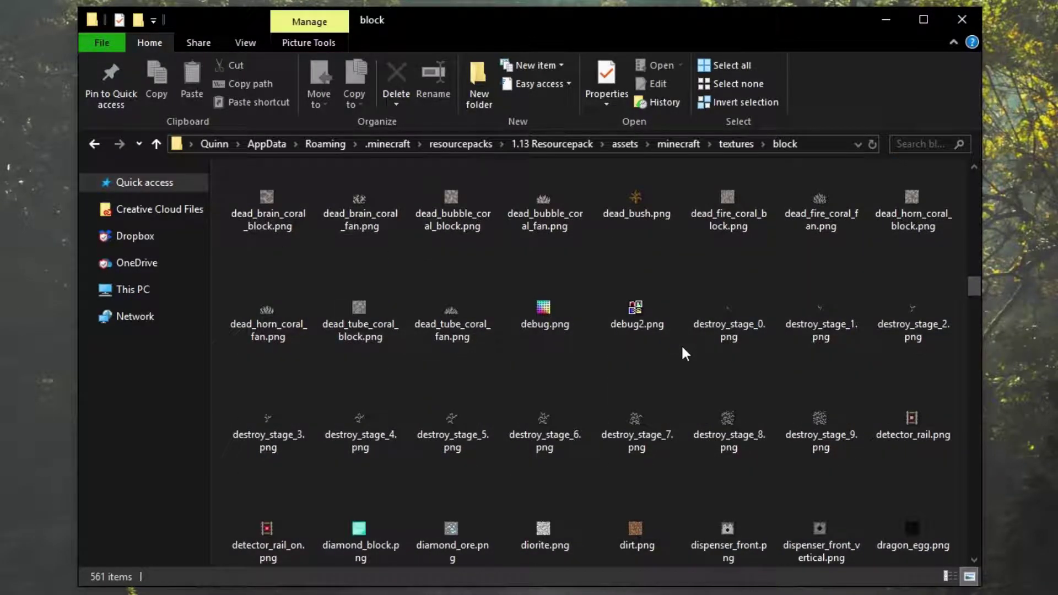
key("alt+Left")
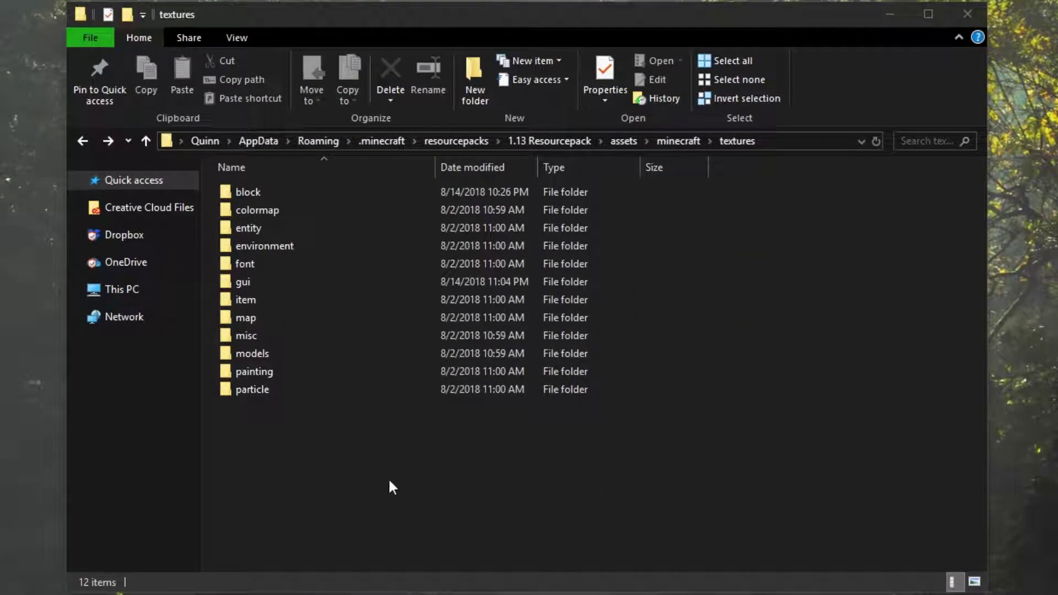
double_click(425, 307)
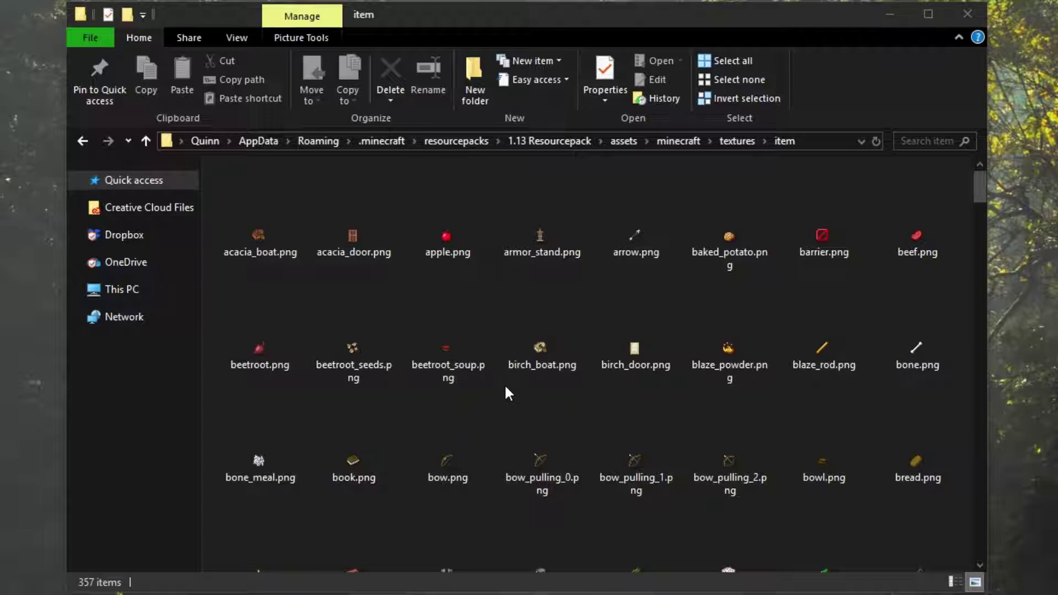
Preview birch_door.png in the item folder, close it, and select birch_boat.png.
double_click(628, 350)
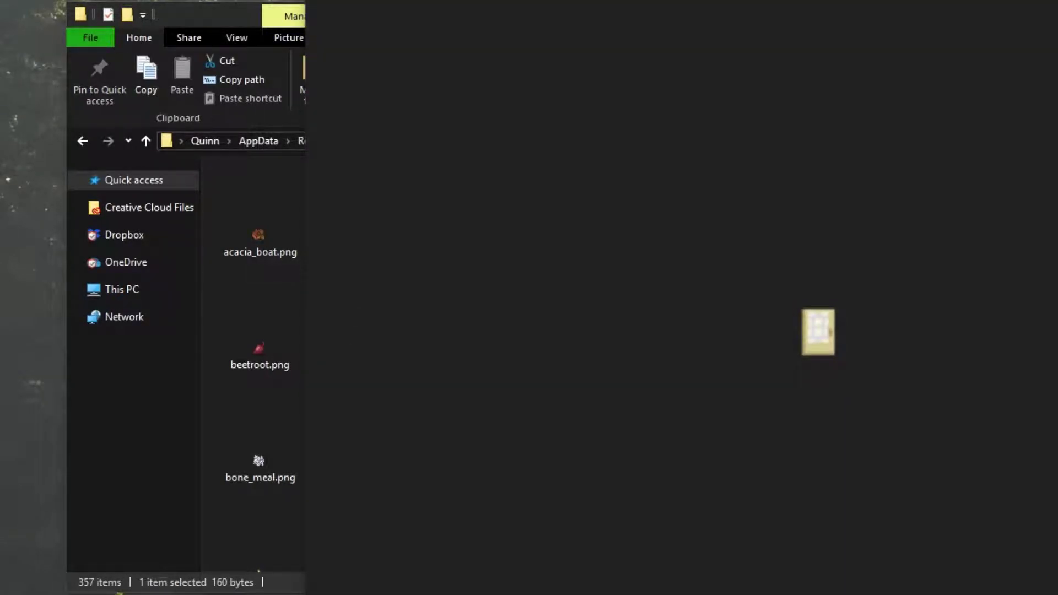
key("Escape")
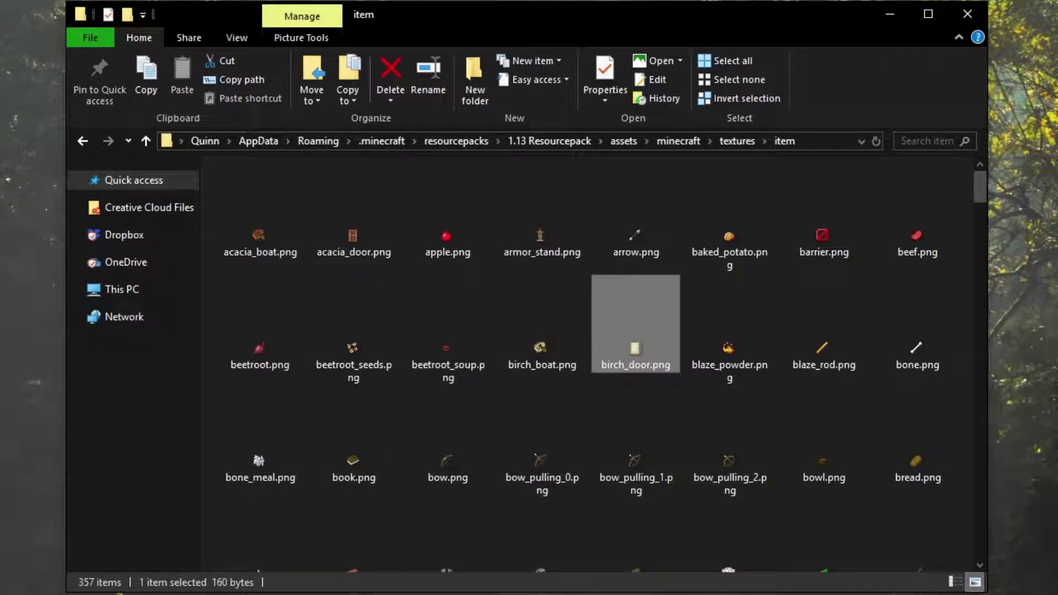
left_click(540, 317)
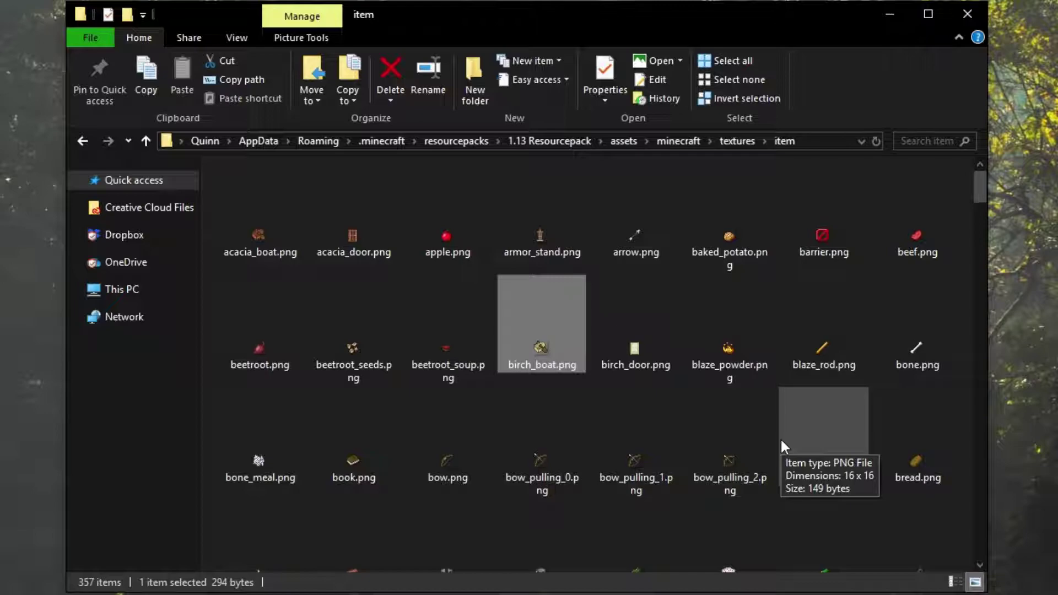
Select clock_26, clock_27 and clock_28, and preview the clock_26.png texture.
scroll(780, 438, "down", 5)
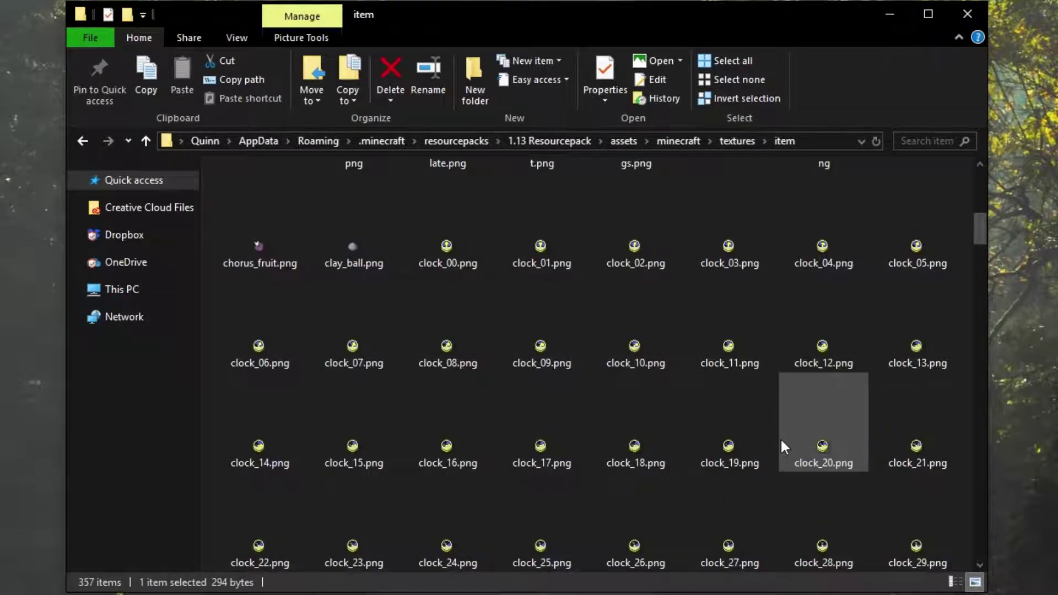
scroll(780, 438, "down", 5)
scroll(613, 328, "up", 3)
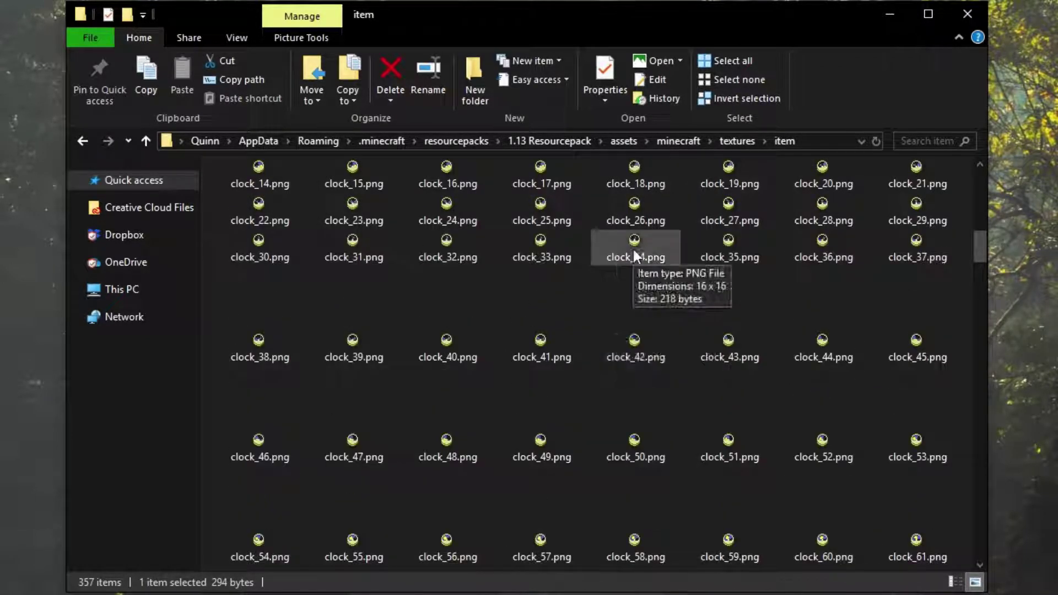
left_click(646, 197)
left_click(763, 208)
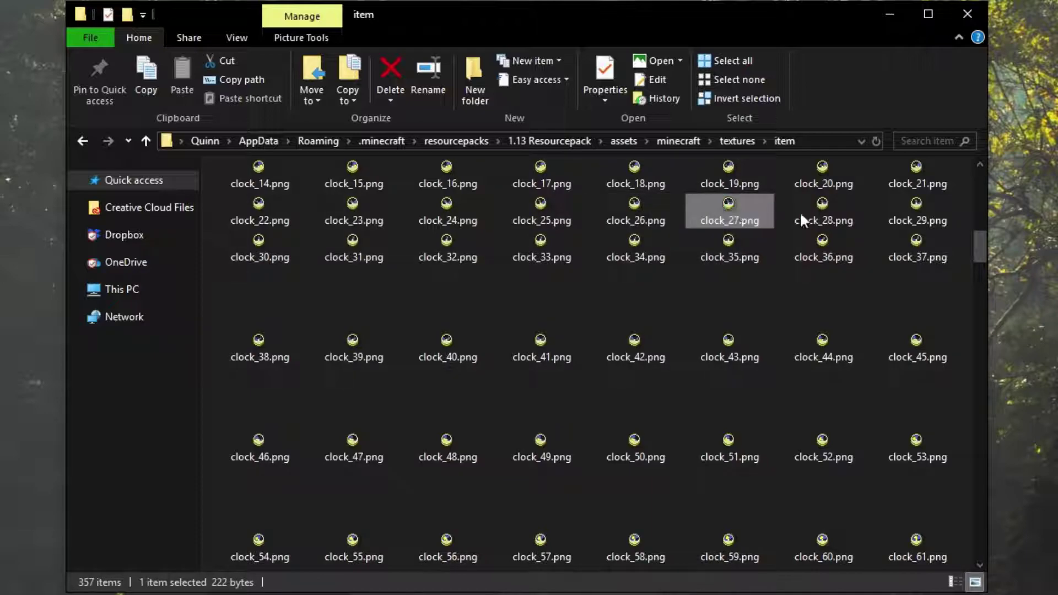
left_click(825, 216)
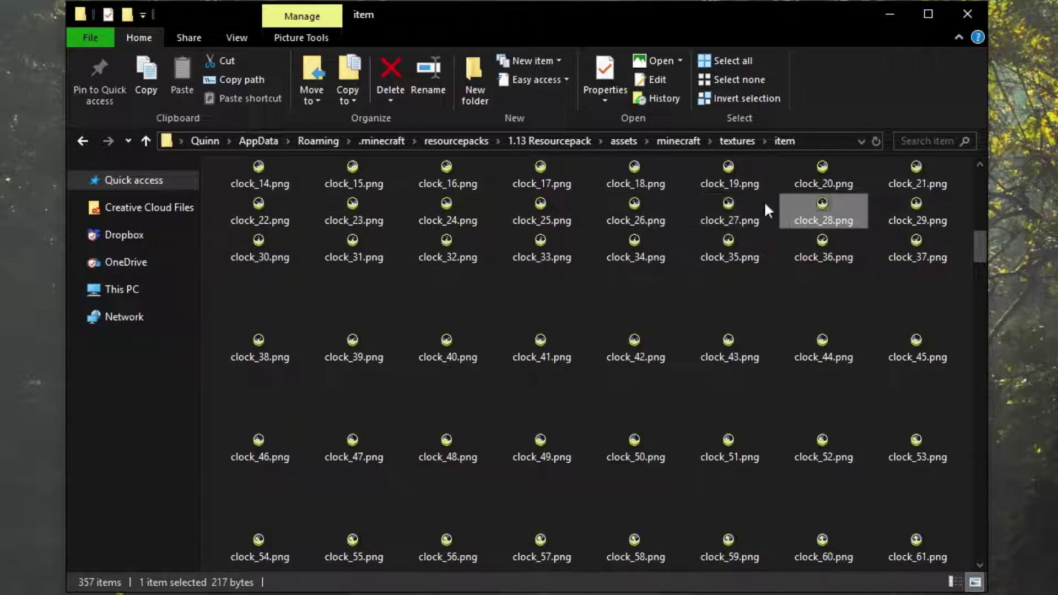
double_click(655, 207)
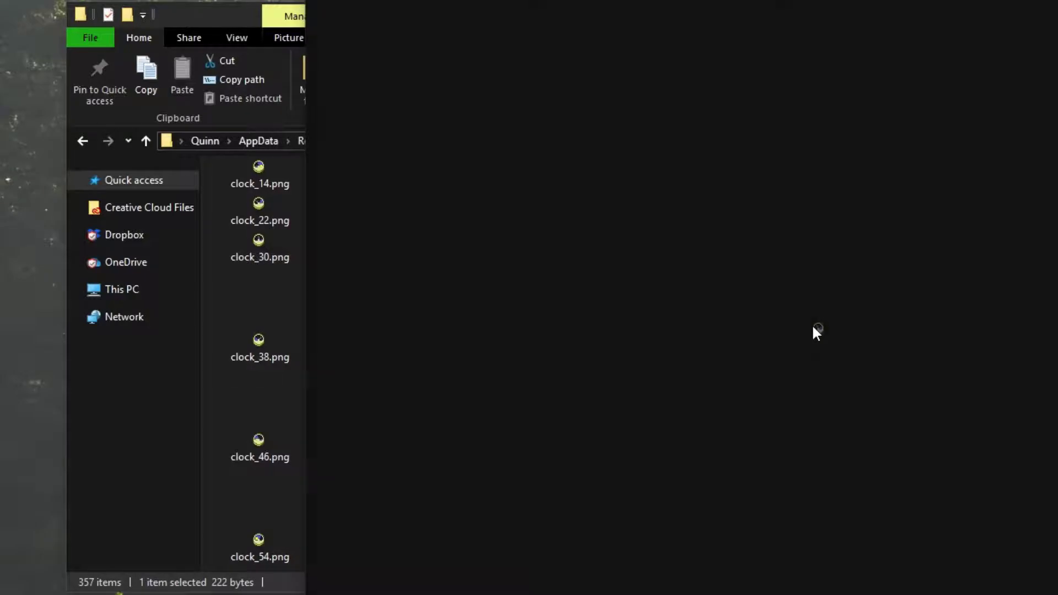
Select diamond.png and drag it into GIMP to open it.
scroll(824, 364, "up", 3)
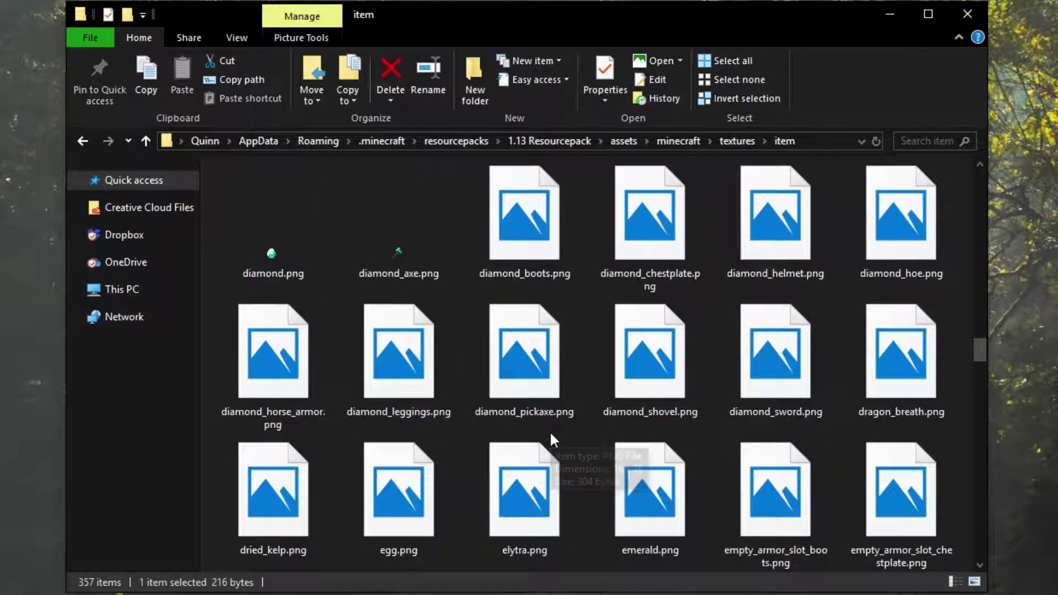
left_click(273, 242)
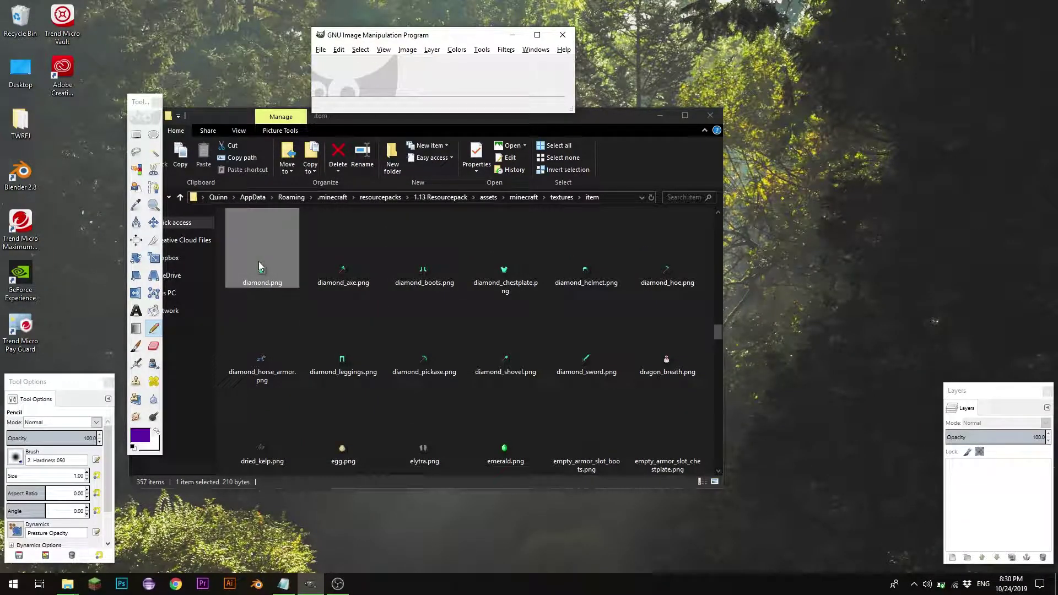
left_click_drag(260, 266, 443, 89)
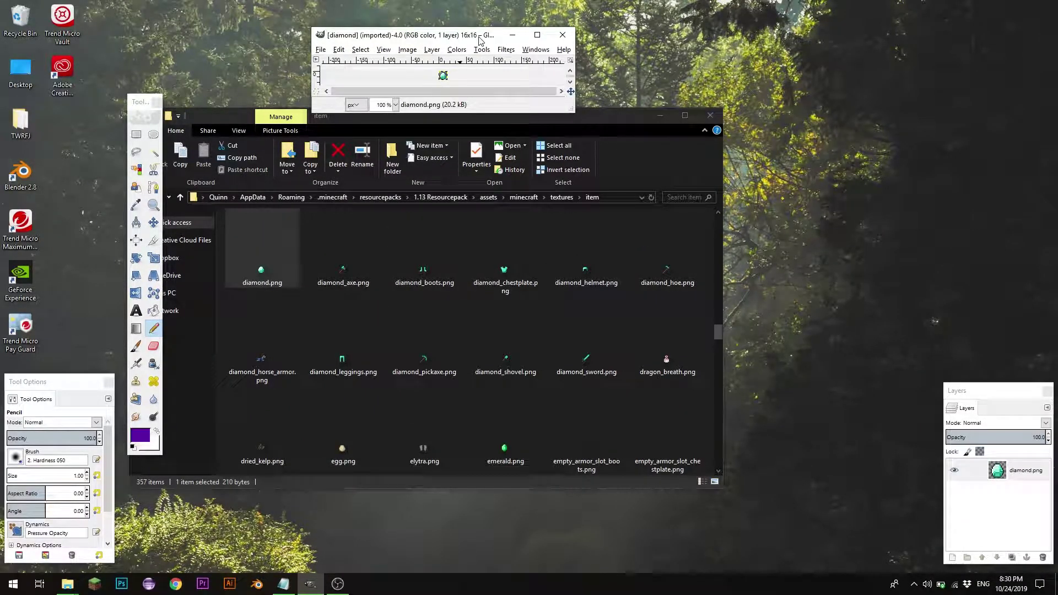
Maximize the diamond.png window, zoom in on its pixels, and move the Toolbox and Layers panel aside.
left_click_drag(479, 37, 550, 136)
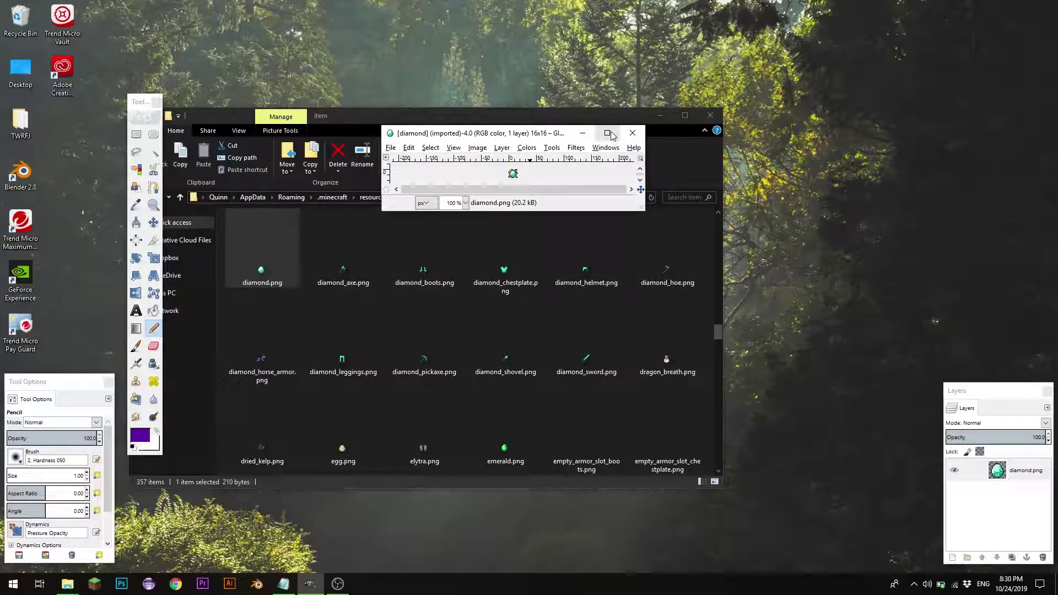
left_click(608, 133)
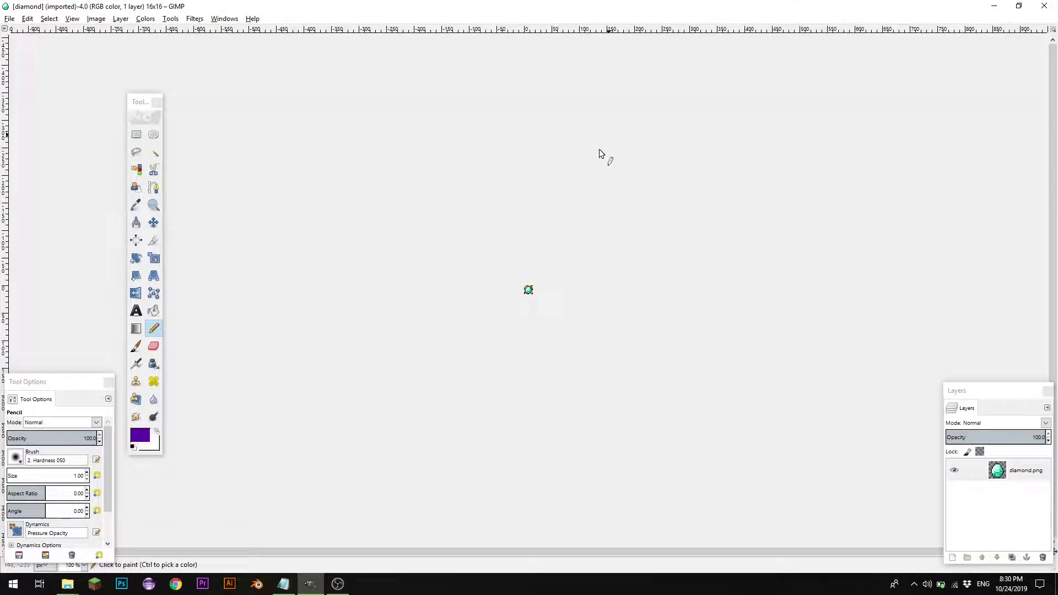
scroll(524, 292, "up", 1)
scroll(530, 308, "up", 11)
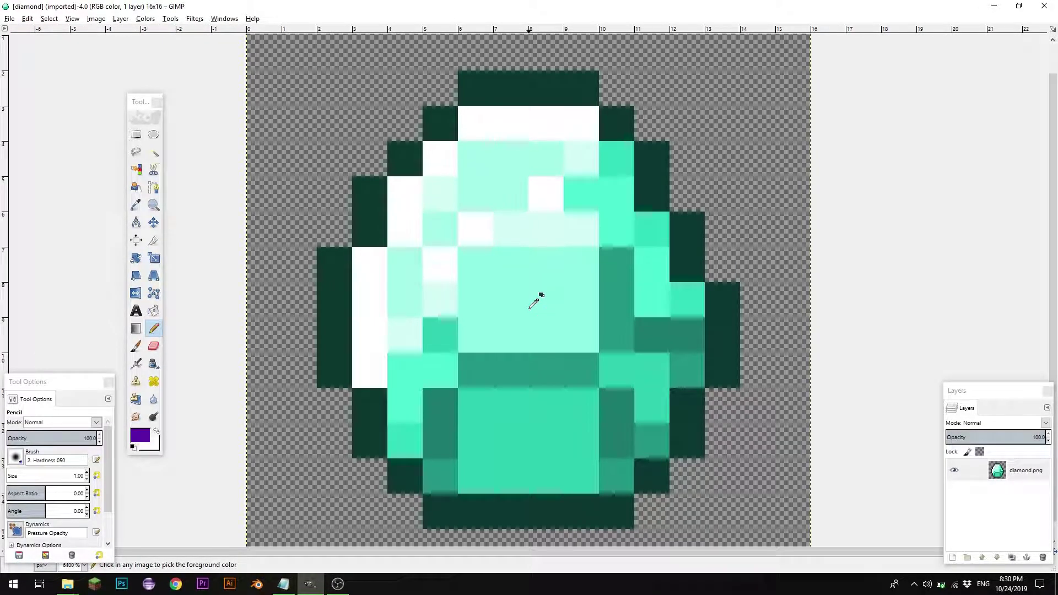
scroll(529, 308, "down", 1)
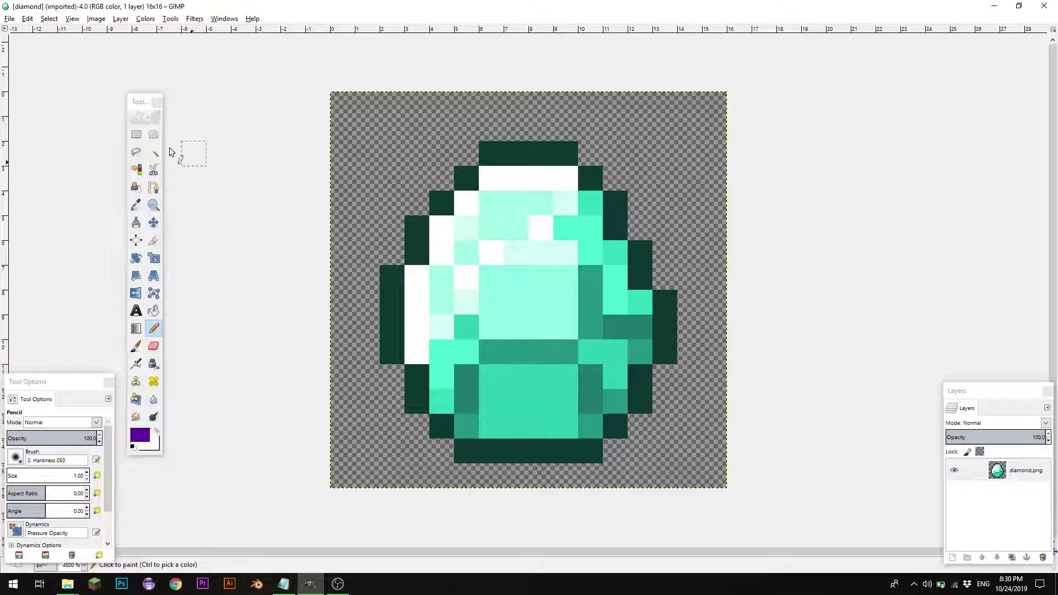
left_click_drag(142, 102, 22, 25)
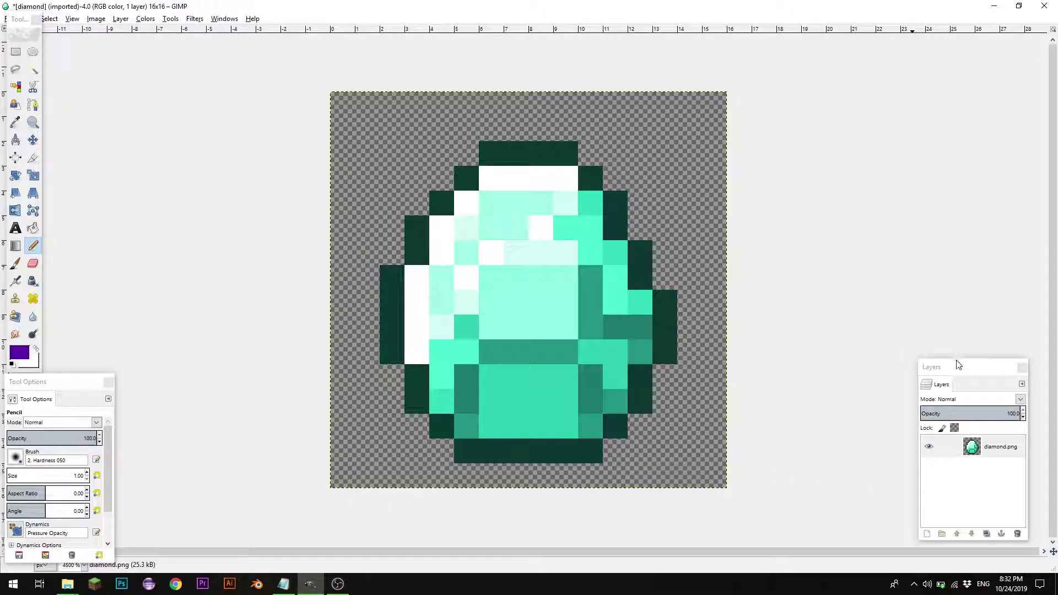
left_click_drag(957, 365, 943, 365)
Reopen the Layers panel from Dockable Dialogs and place it beside the canvas.
left_click(1009, 366)
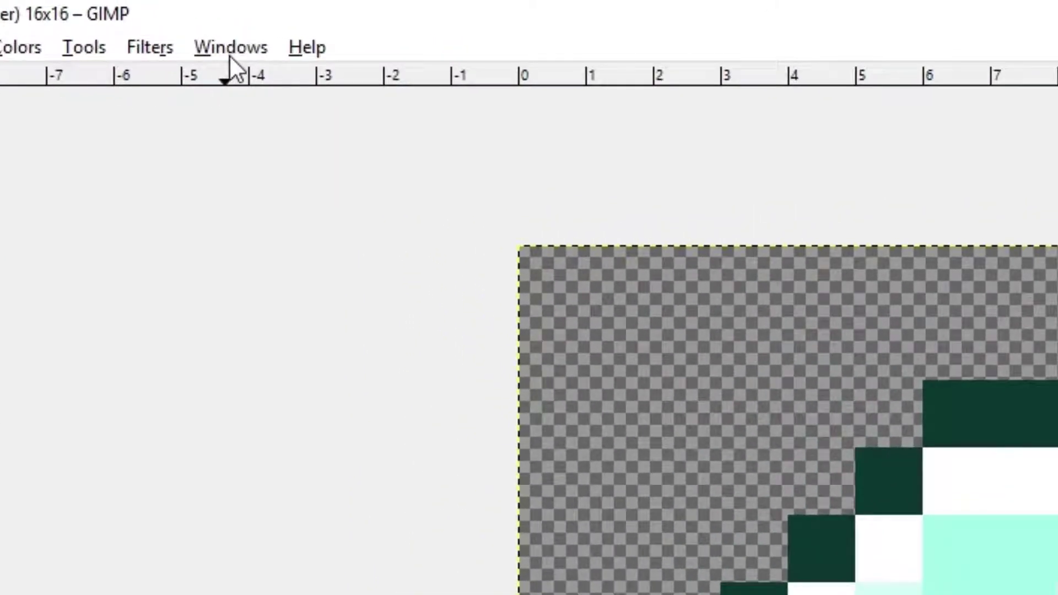
left_click(229, 39)
mouse_move(247, 93)
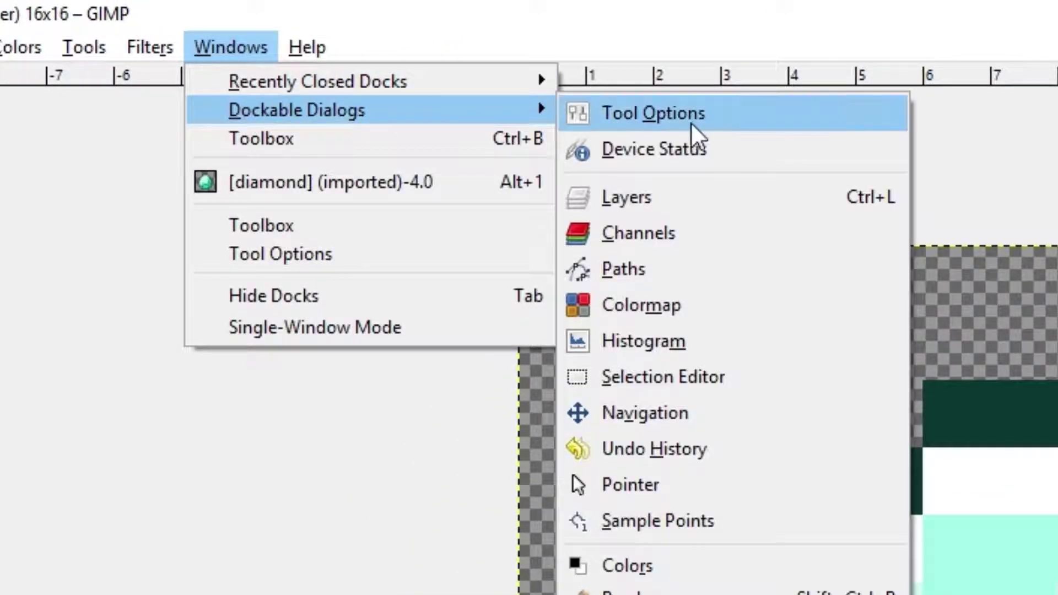
left_click(695, 197)
left_click_drag(707, 25, 1057, 594)
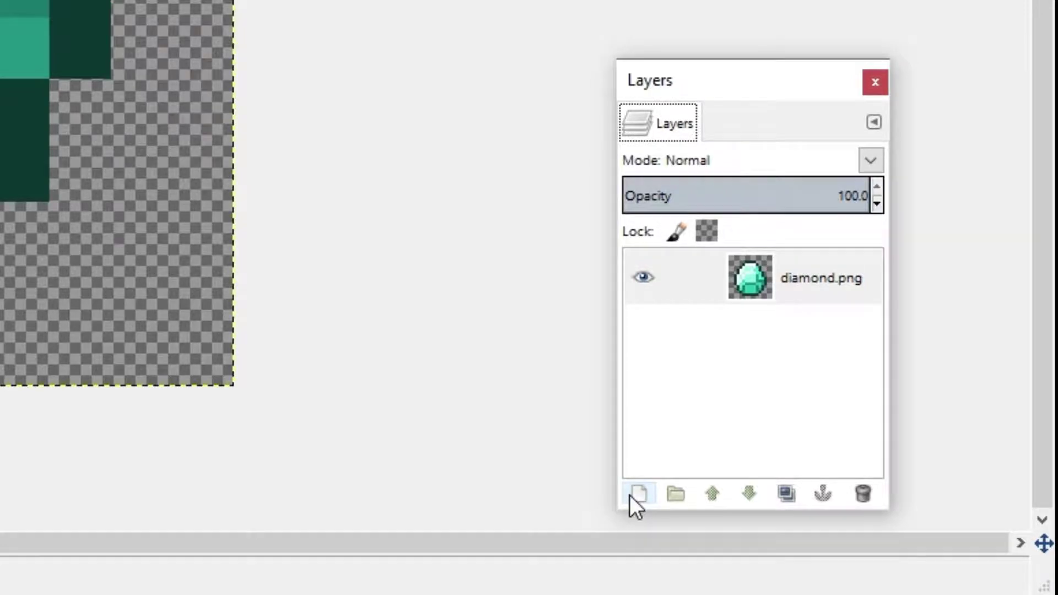
Add the Amethyst layer, paint purple pixels over the diamond, then hide the layer.
left_click(890, 532)
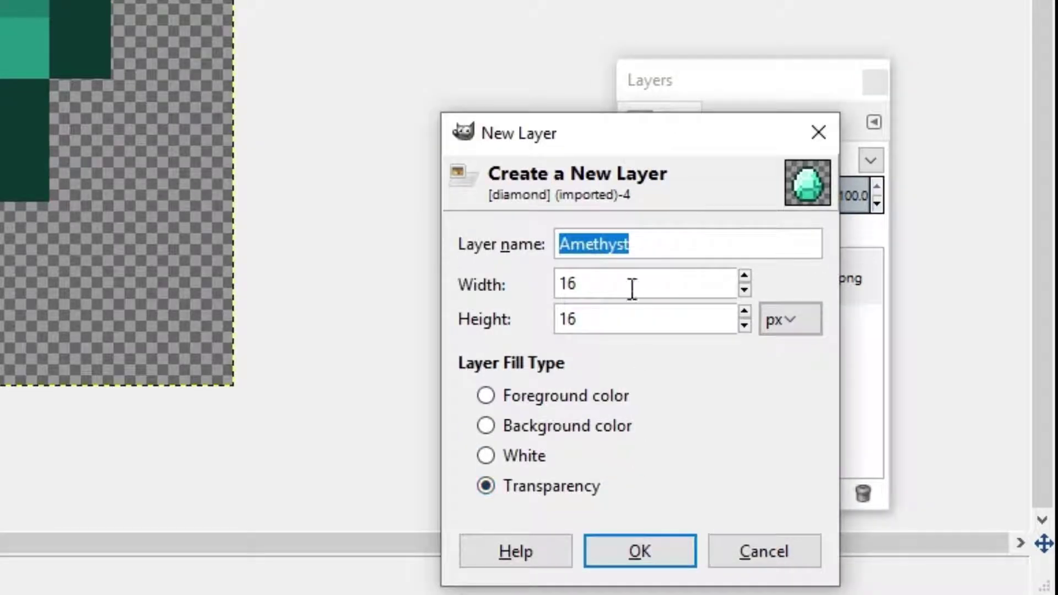
left_click(649, 557)
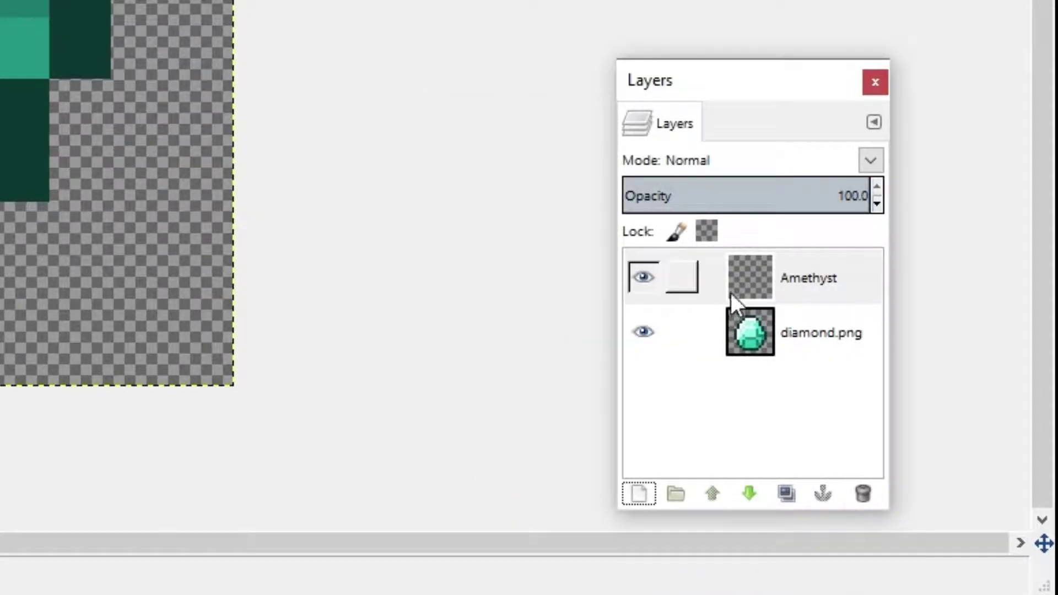
left_click(777, 278)
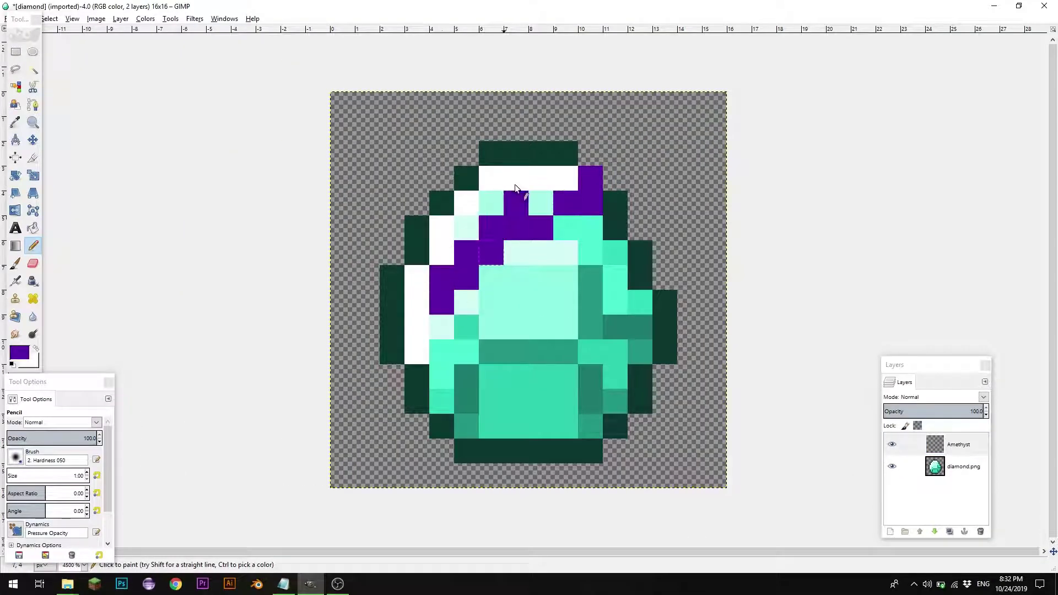
mouse_move(515, 184)
left_mouse_down()
mouse_move(481, 383)
mouse_move(564, 395)
left_mouse_up()
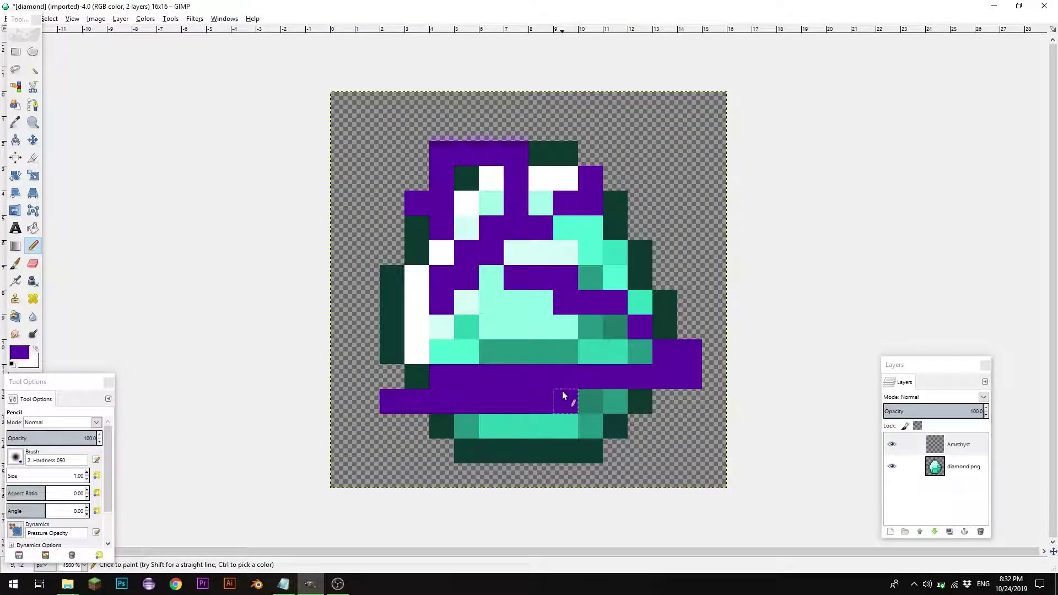
left_click(892, 445)
Show Amethyst again, delete the purple pixels inside a rectangle selection, deselect, and return to Pencil.
left_click(893, 445)
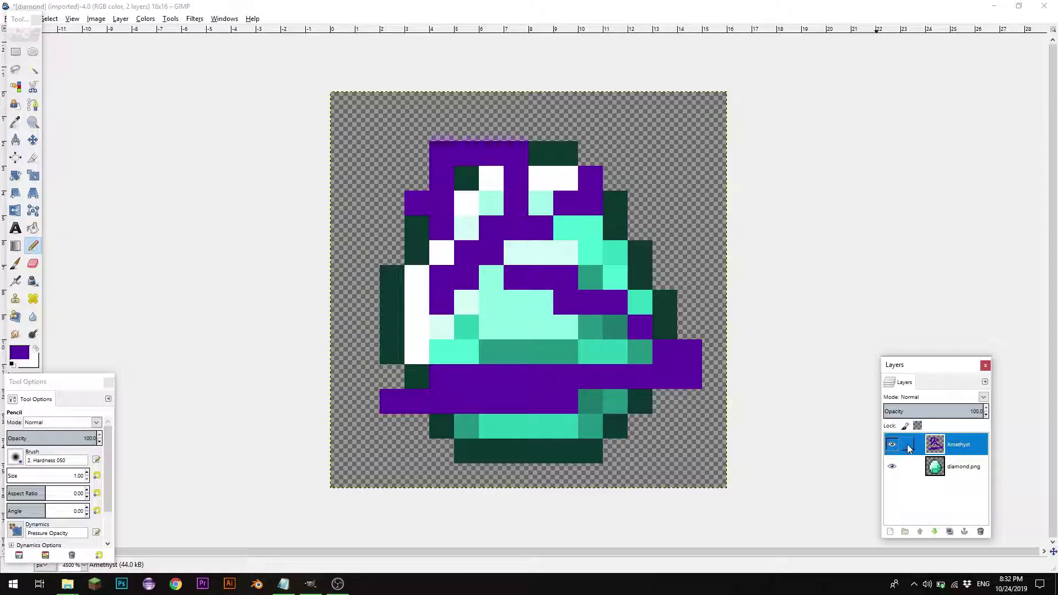
left_click(15, 52)
left_click_drag(342, 104, 699, 471)
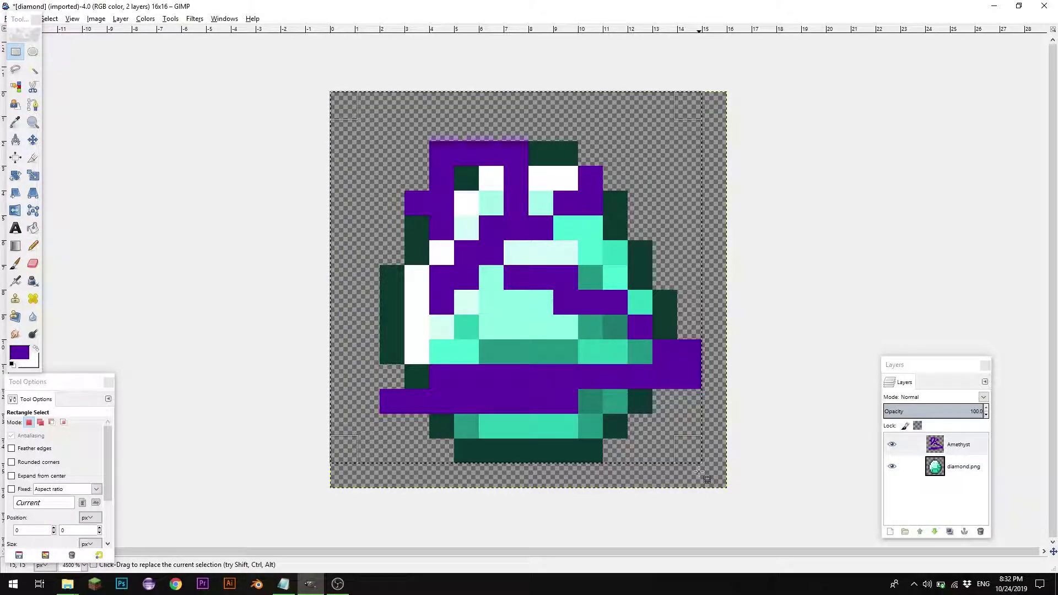
key("Delete")
key("ctrl+shift+a")
key("n")
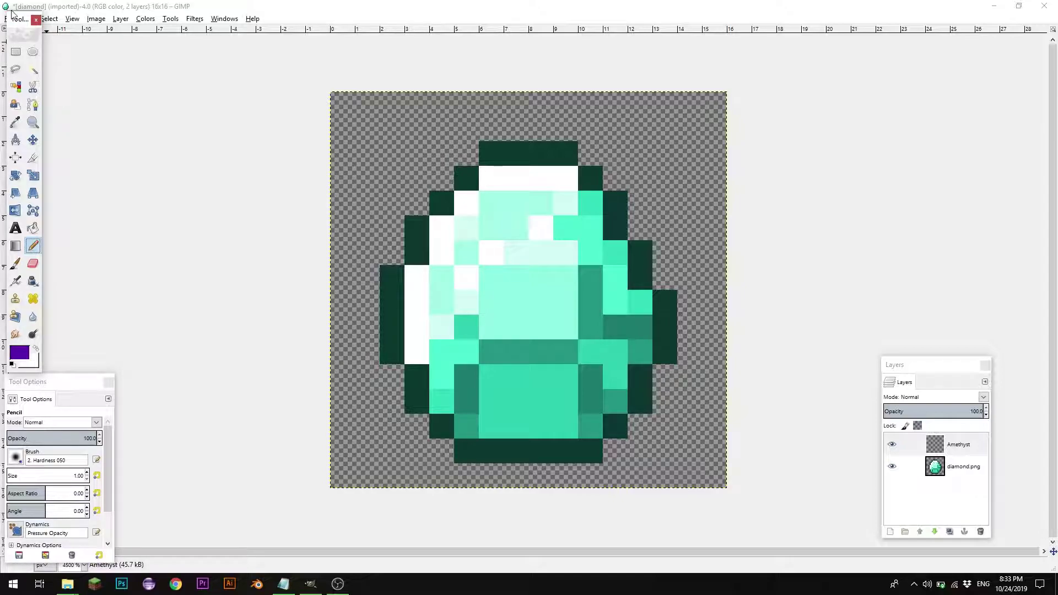
Create a new 16x16 px image with Fill with set to Transparency.
left_click_drag(22, 16, 63, 69)
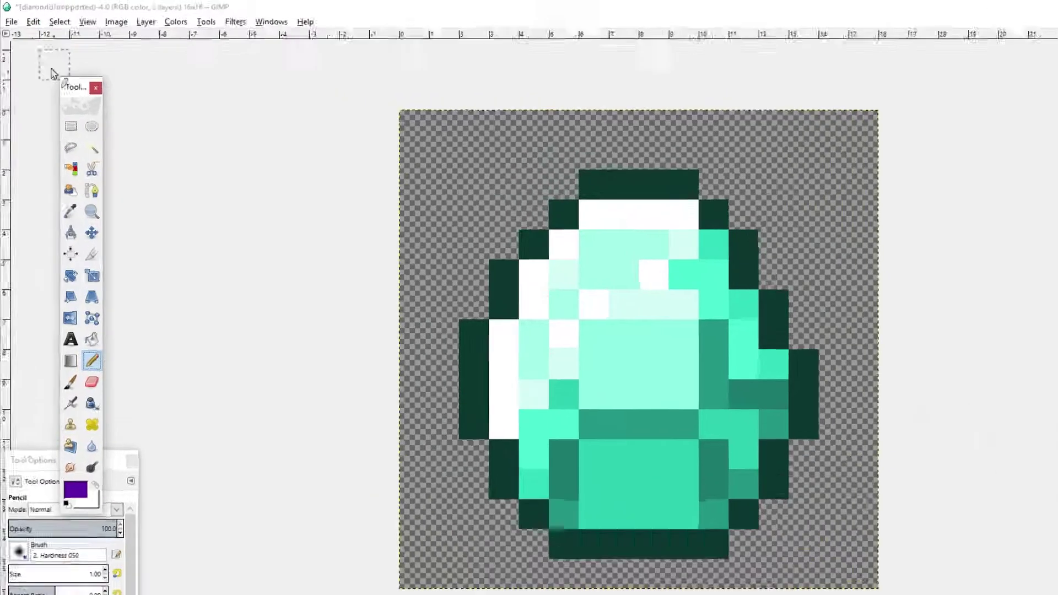
left_click(19, 38)
left_click(42, 65)
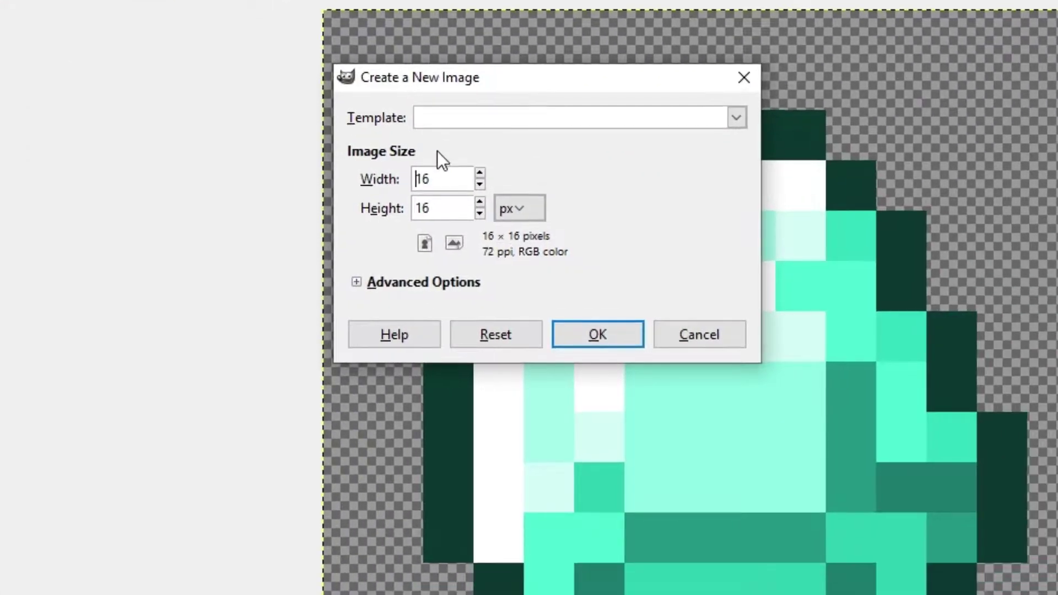
left_click(780, 353)
left_click(806, 385)
left_click(357, 282)
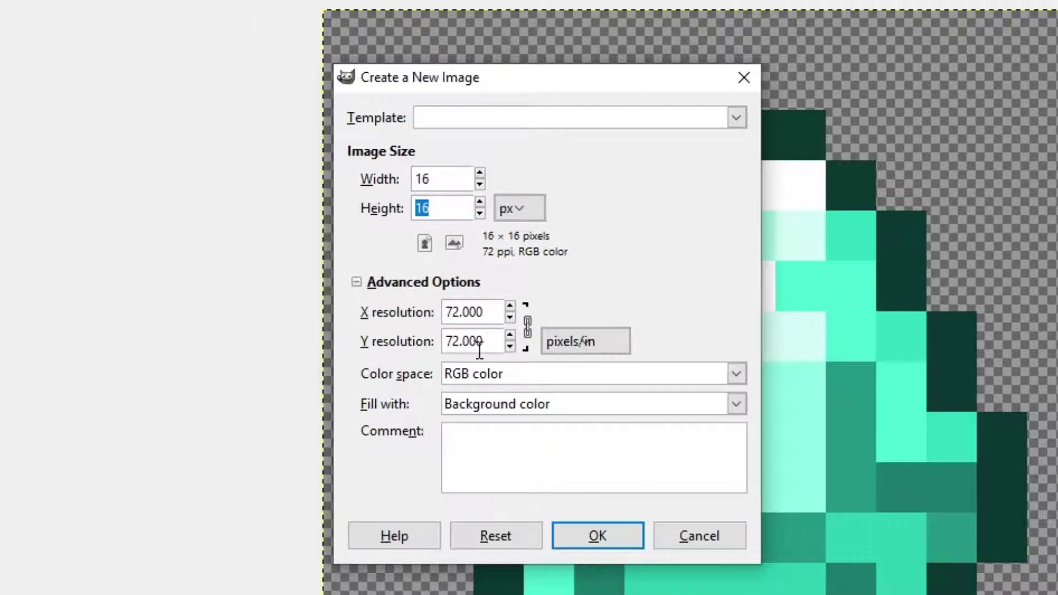
left_click(570, 409)
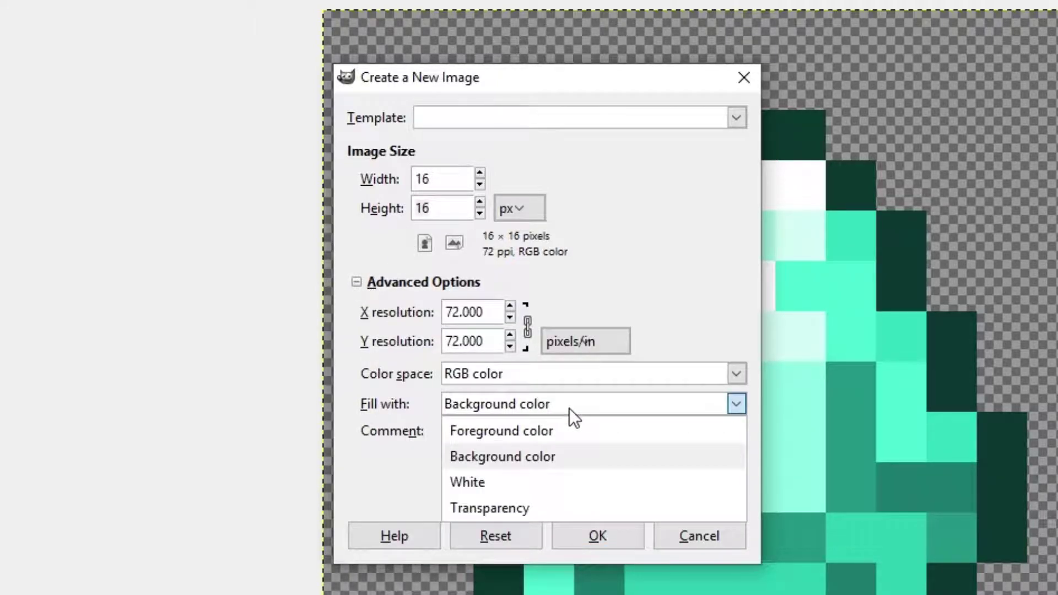
left_click(561, 511)
left_click(580, 532)
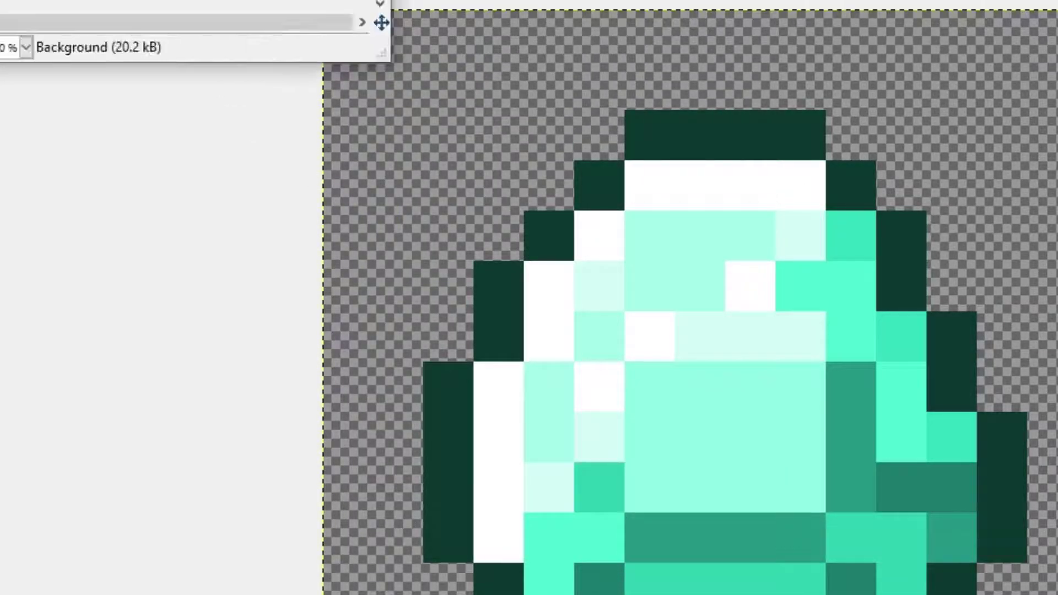